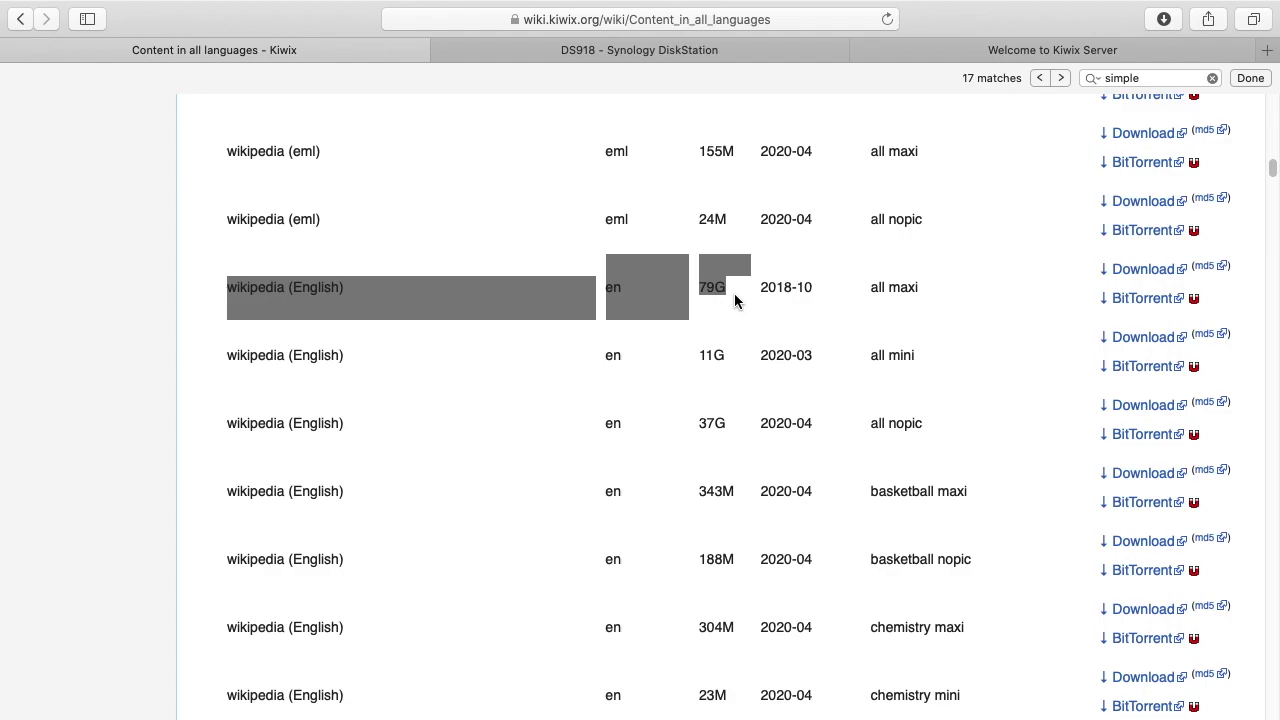
# Step: On the Synology DiskStation, view the wikipediazim folder in File Station and bring up the Docker container list in a maximized window
pyautogui.click(660, 50)
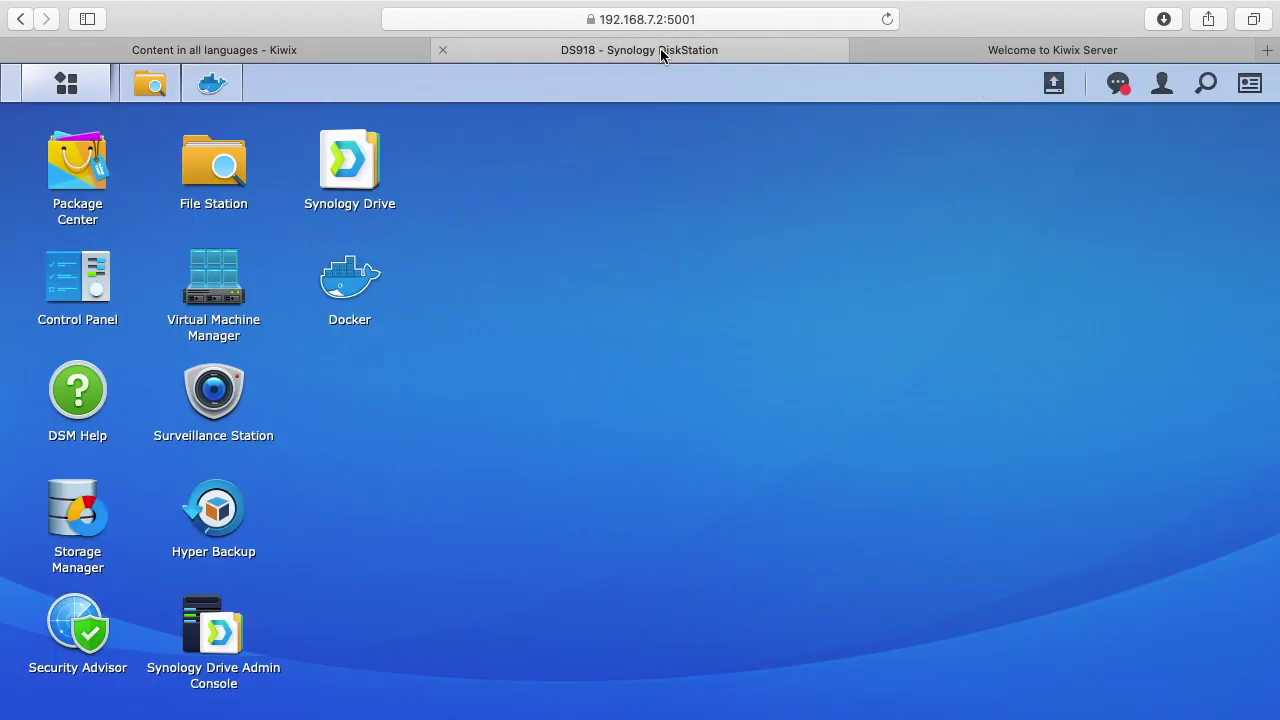
pyautogui.click(165, 92)
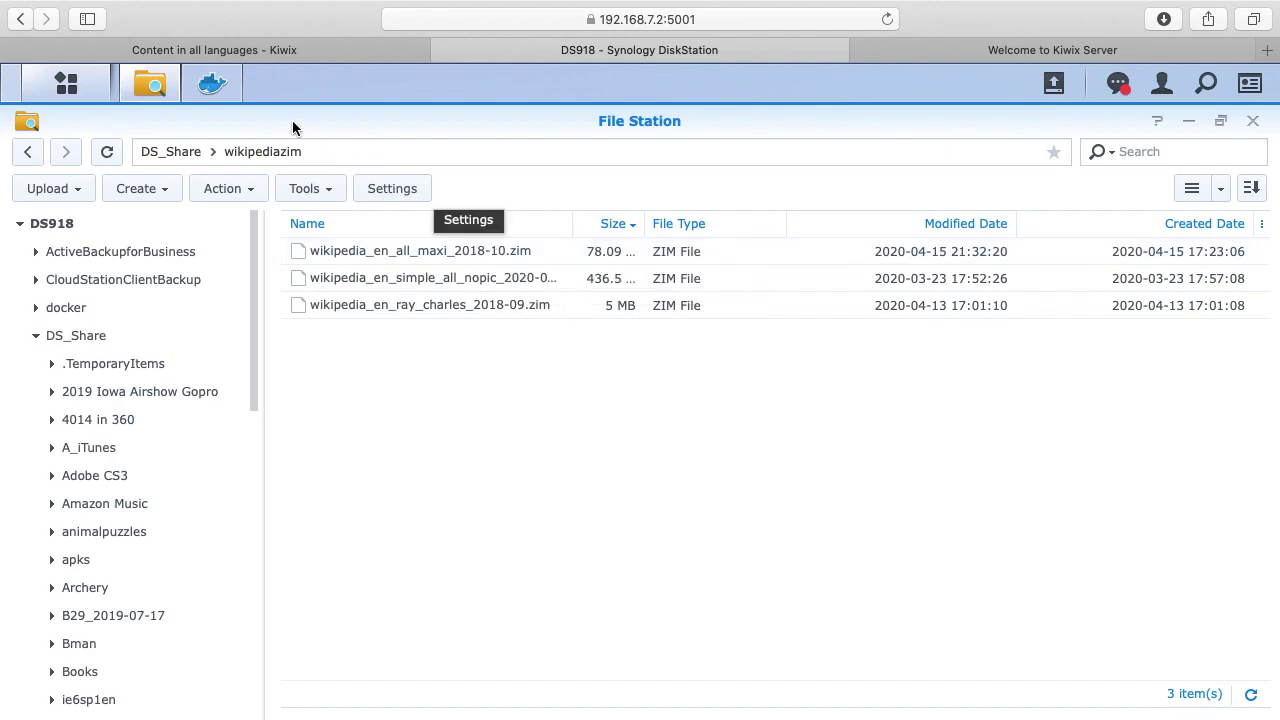
pyautogui.click(212, 83)
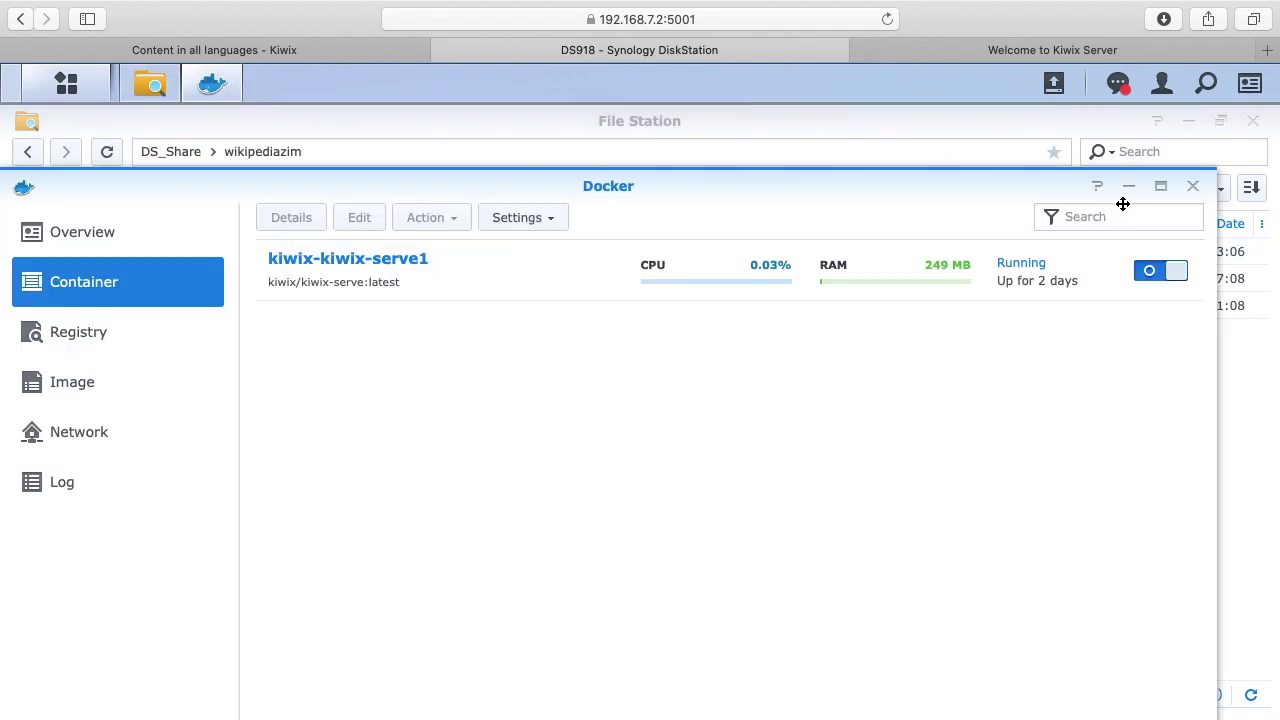
pyautogui.click(1160, 186)
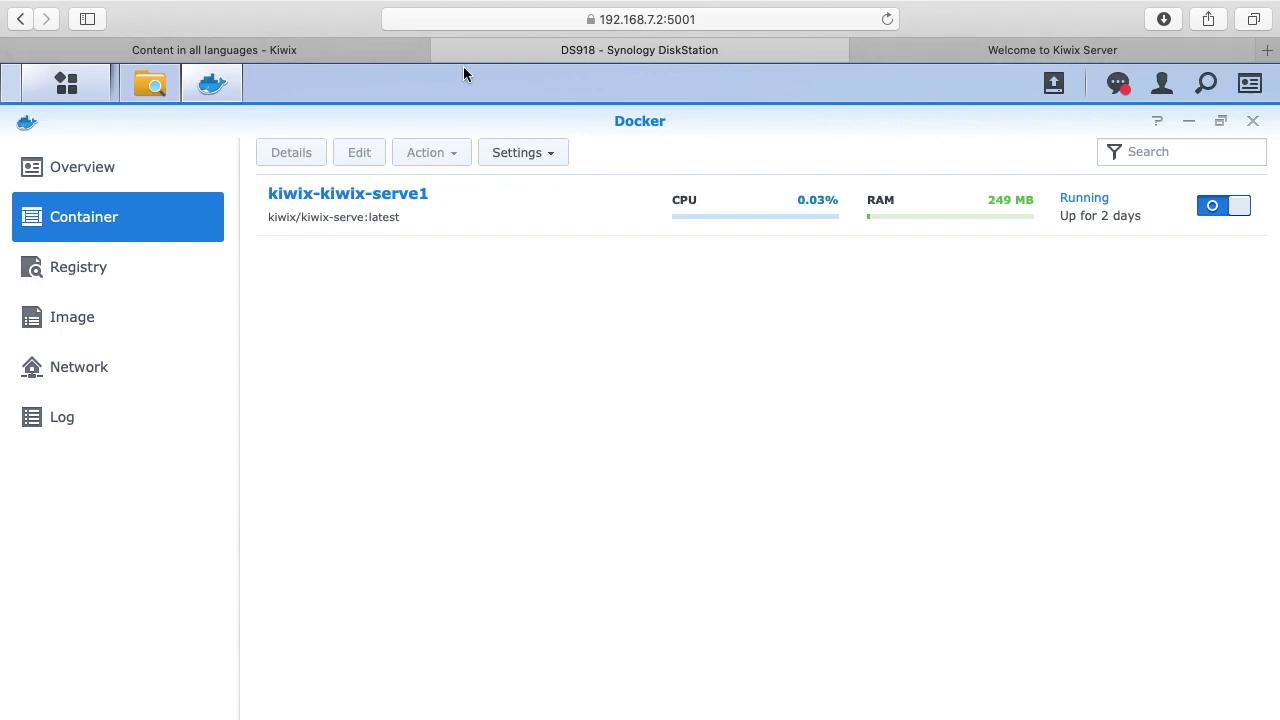
# Step: Leave full-screen mode and stack the Docker page and the Kiwix Server page in separate browser windows
pyautogui.moveTo(498, 58); pyautogui.dragTo(129, 114)
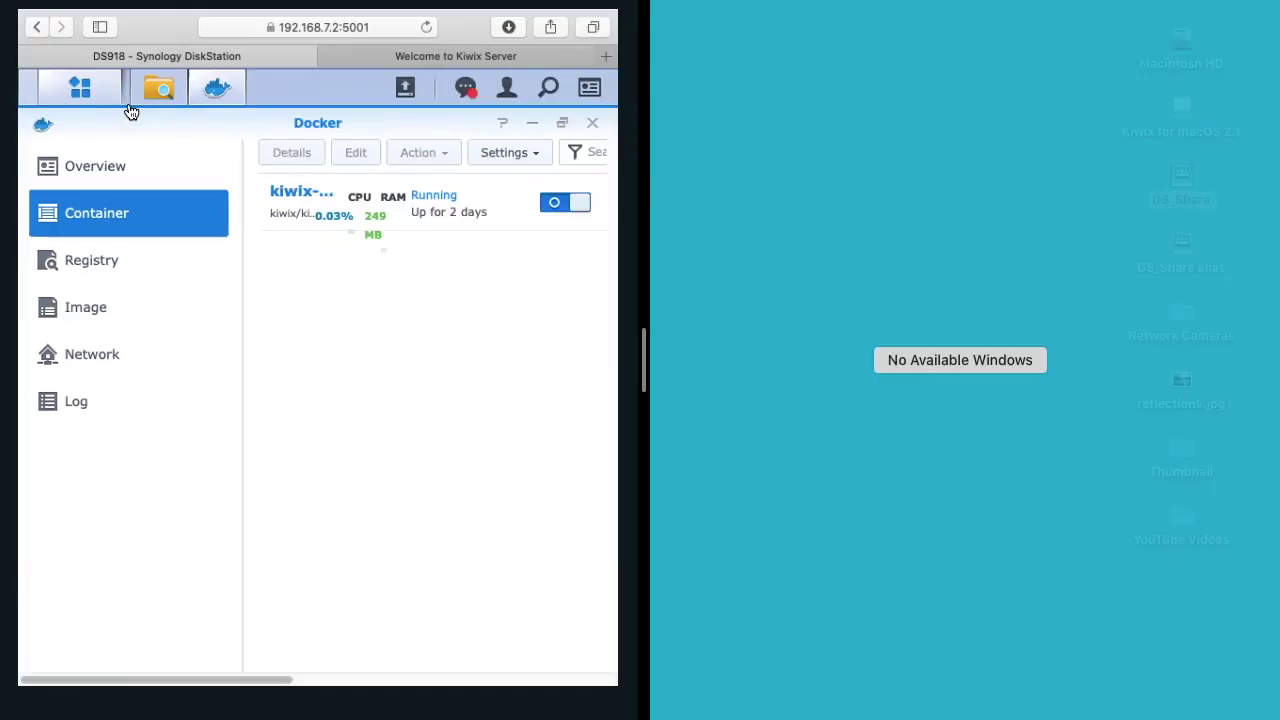
pyautogui.press('ctrl+super+f')
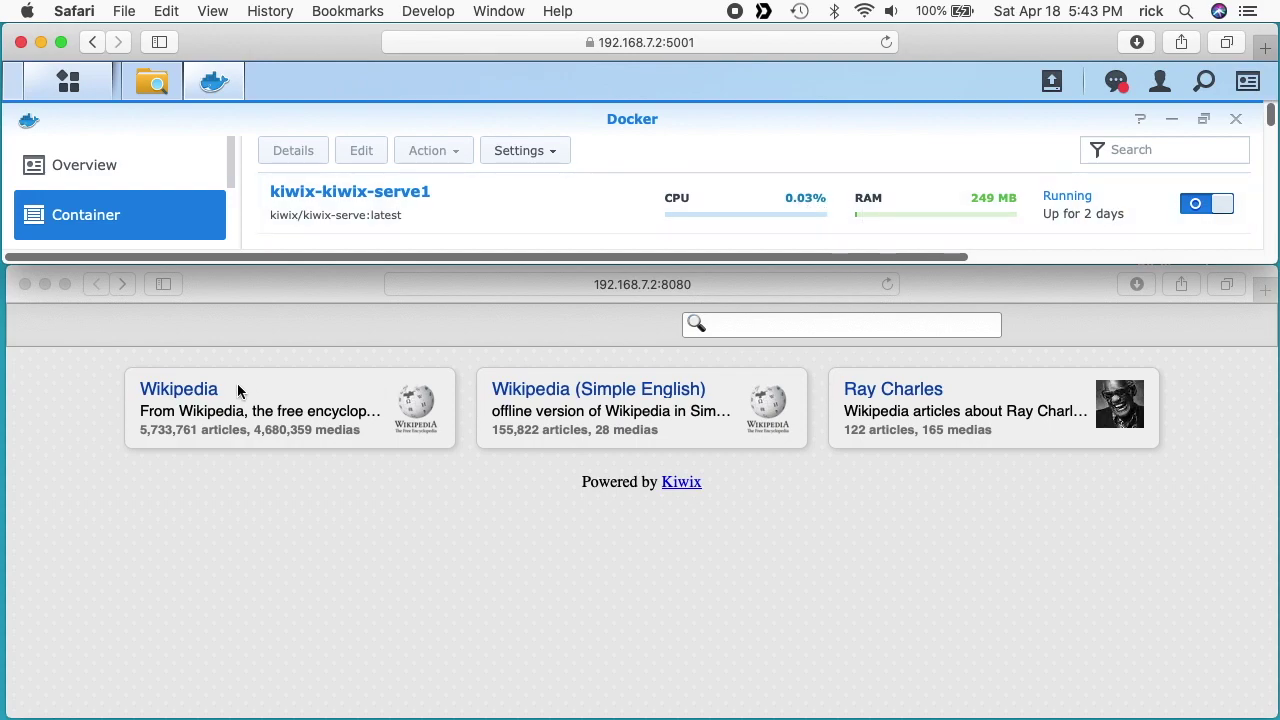
# Step: Open the full Wikipedia library on the Kiwix server and search it for "raspberry pi"
pyautogui.click(114, 461)
pyautogui.click(181, 399)
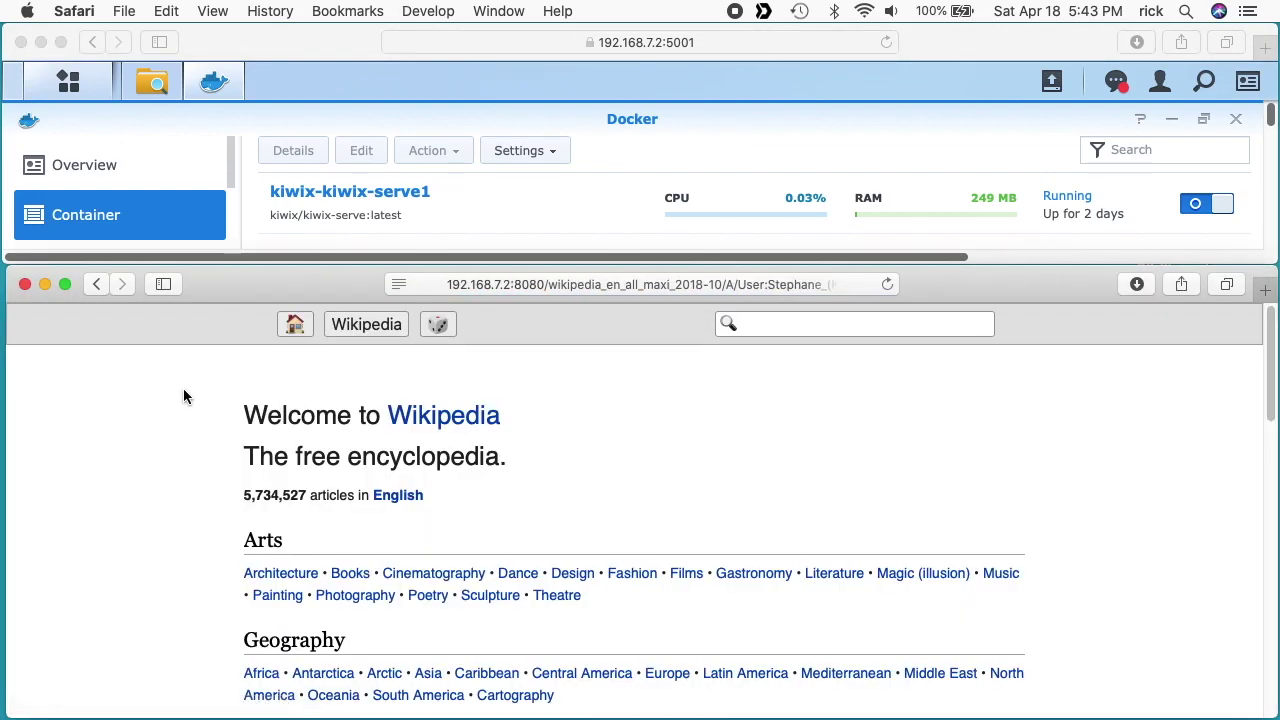
pyautogui.click(783, 324)
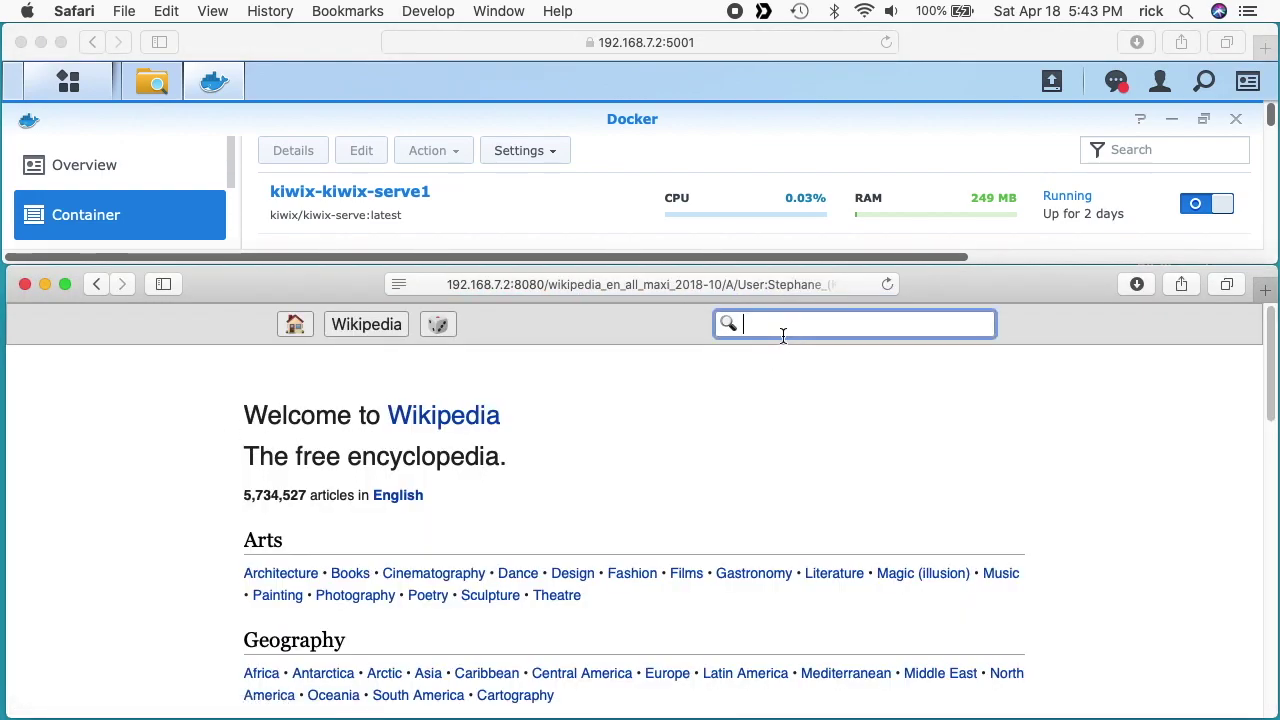
pyautogui.write('raspberry pi')
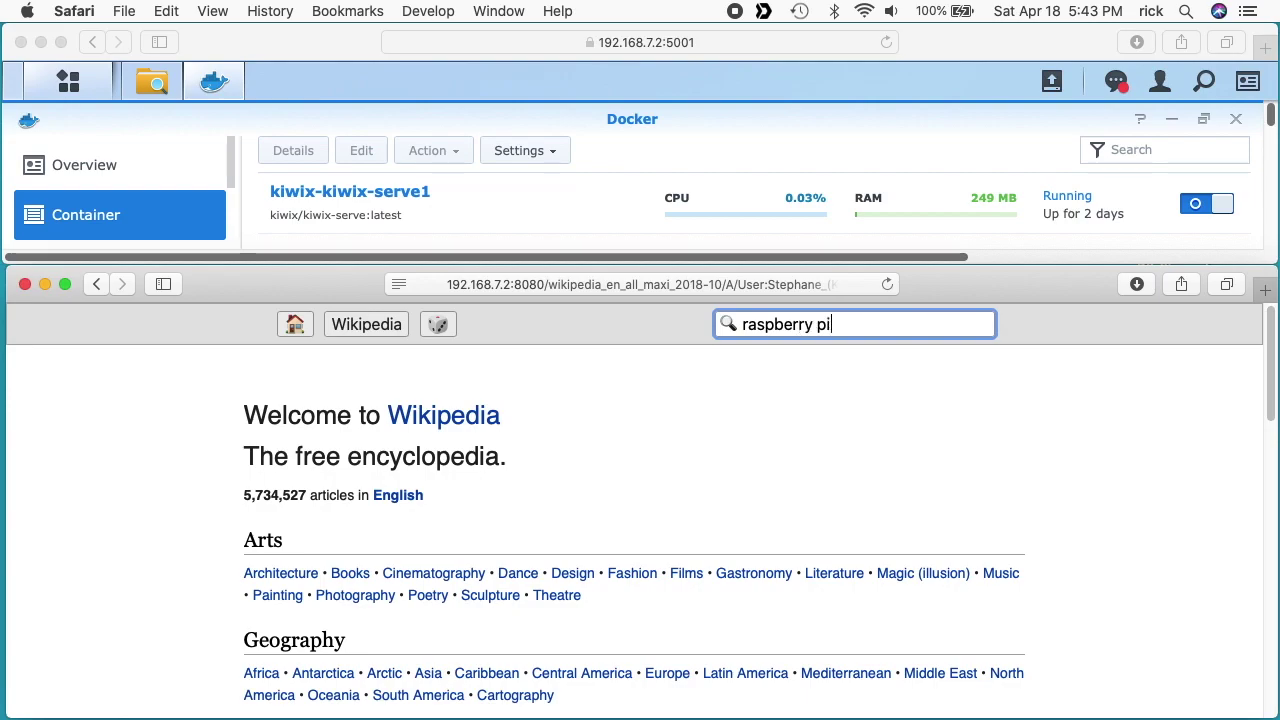
pyautogui.press('Return')
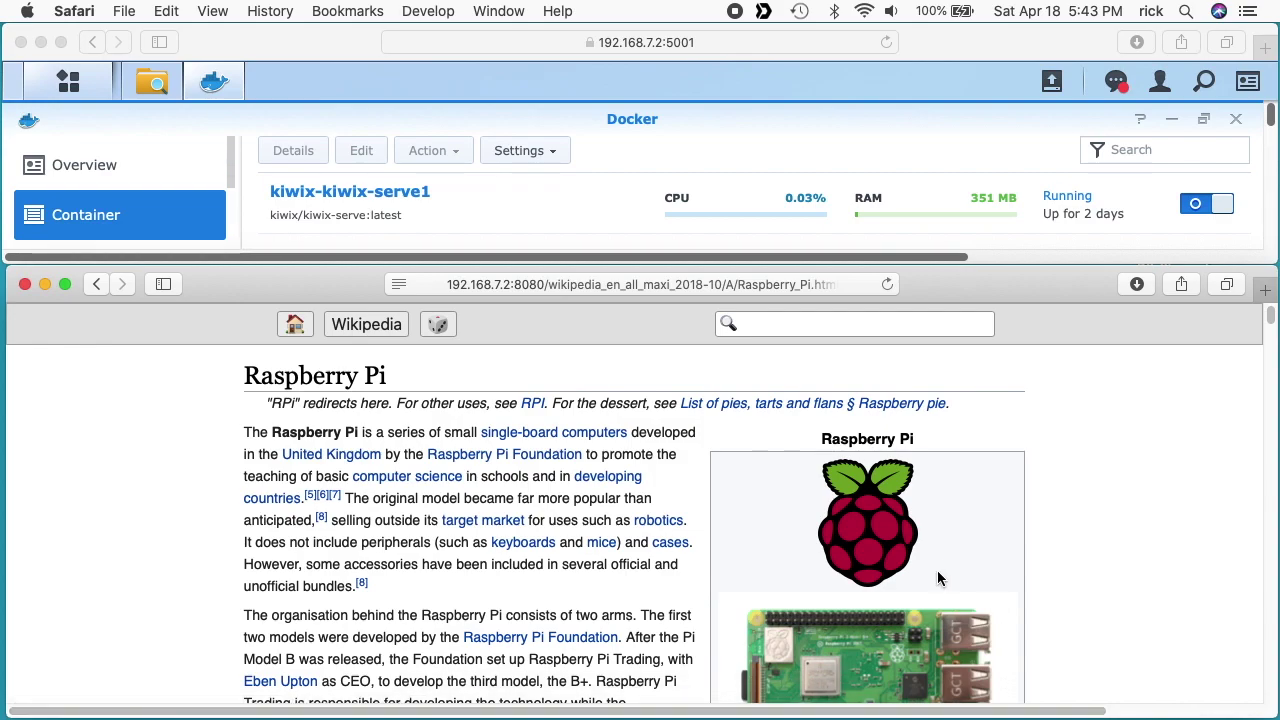
# Step: Follow the Ethernet link in the Raspberry Pi article's Hardware section, and from there open the Token Ring article
pyautogui.scroll(-5, 938, 578)
pyautogui.scroll(-20, 938, 578)
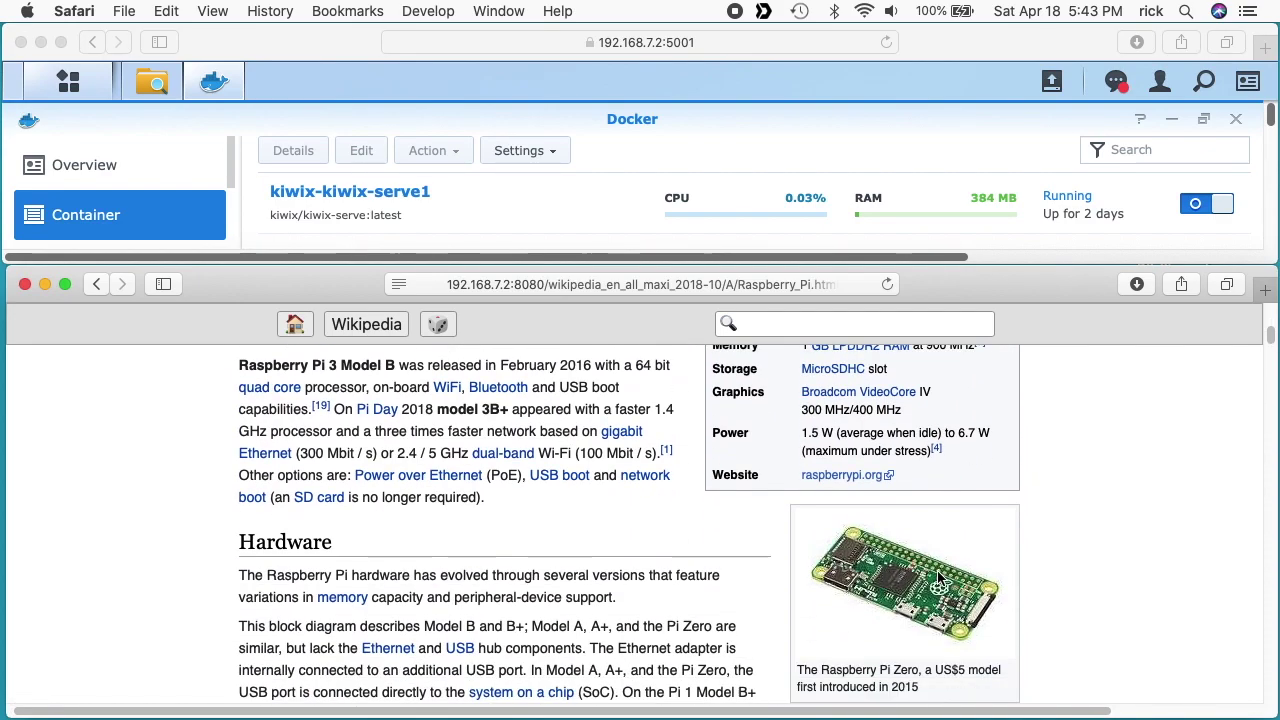
pyautogui.click(396, 532)
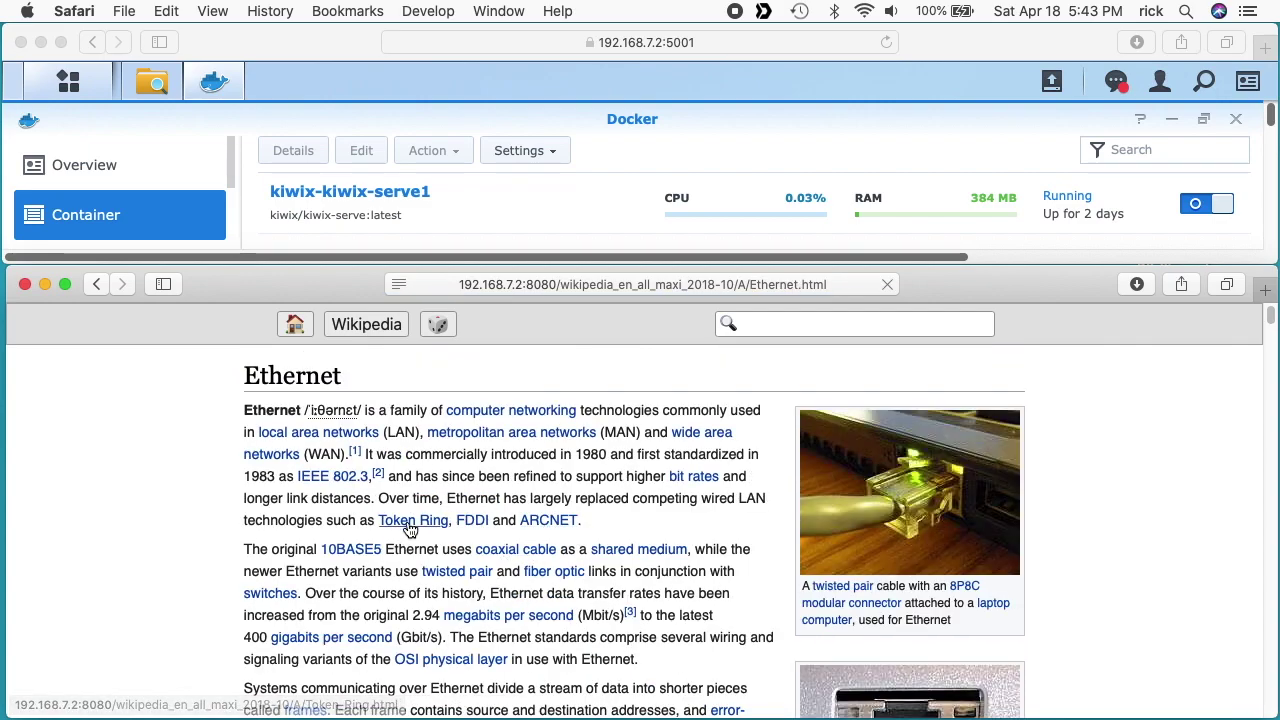
pyautogui.click(412, 520)
# Step: Open the IBM Zurich research lab article from the Token Ring page and follow its link to local area networks
pyautogui.scroll(-5, 579, 578)
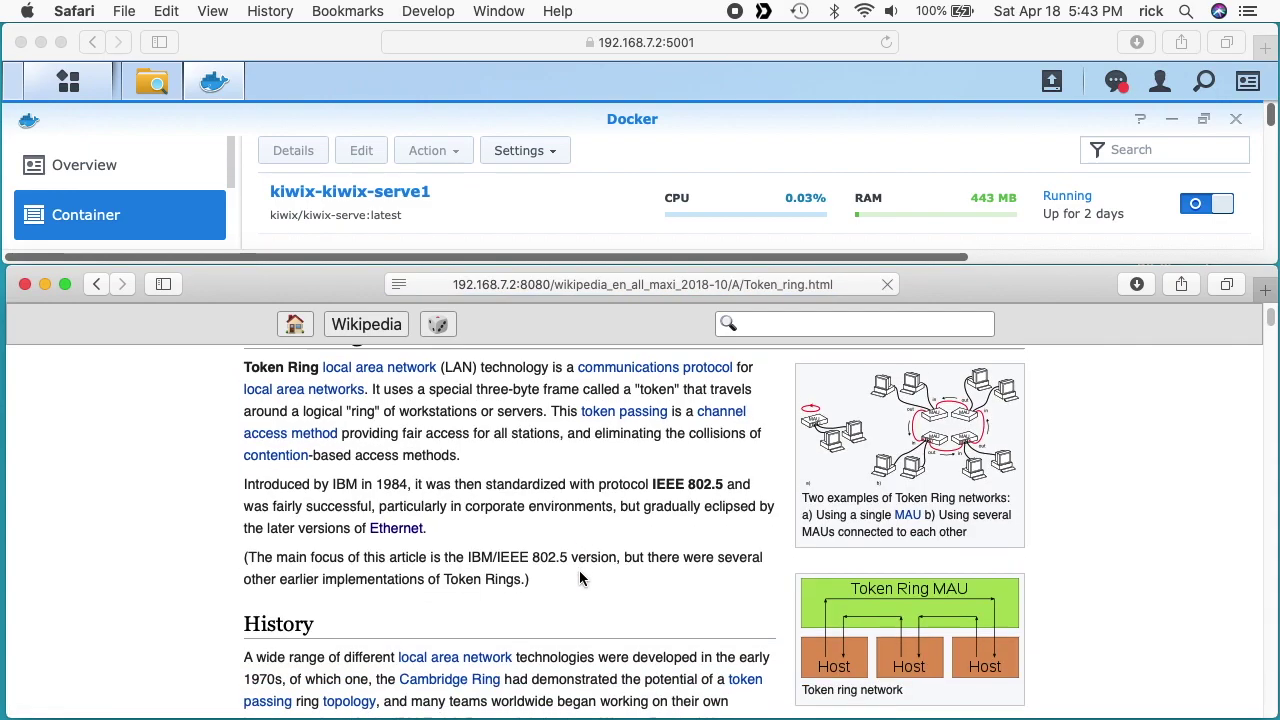
pyautogui.click(490, 465)
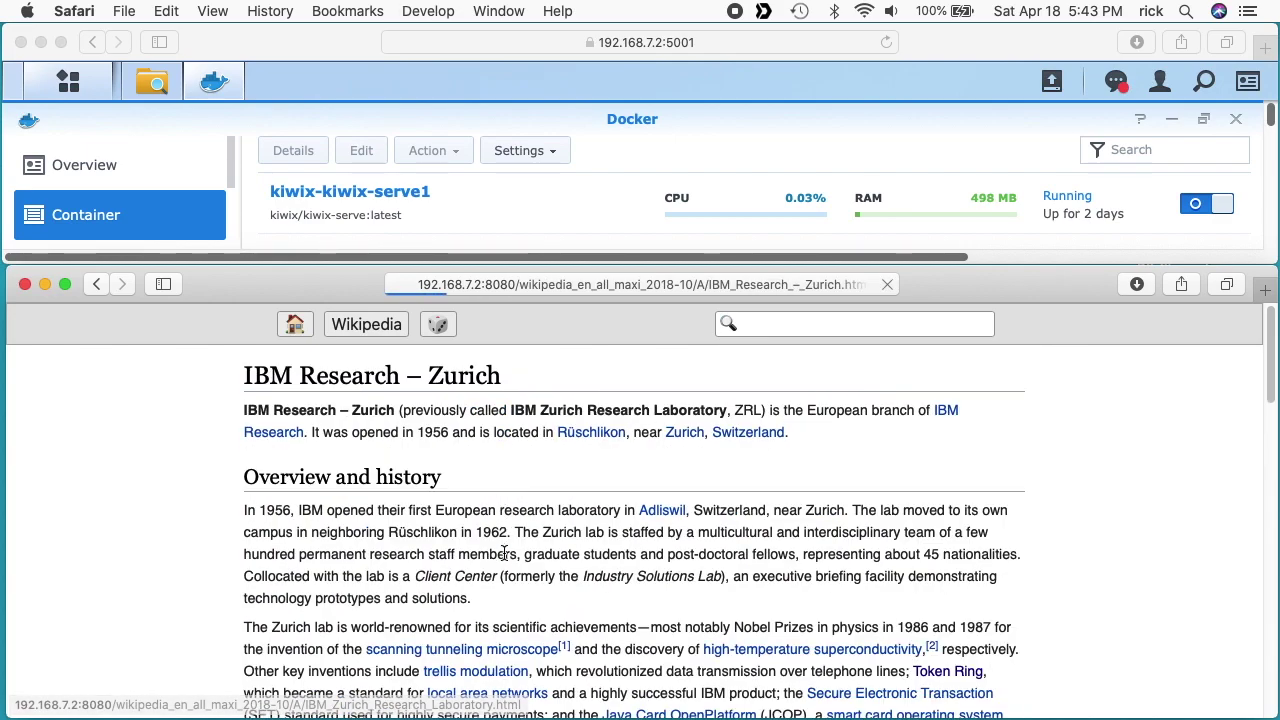
pyautogui.scroll(-3, 488, 646)
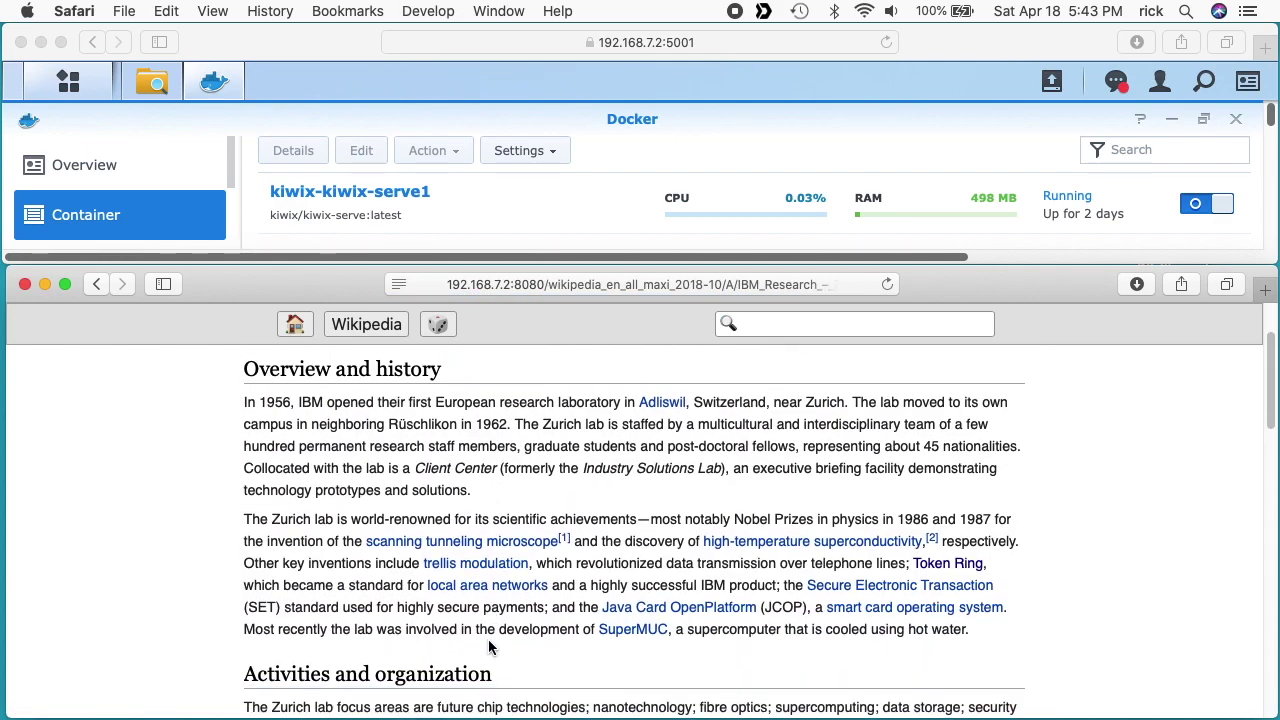
pyautogui.click(471, 588)
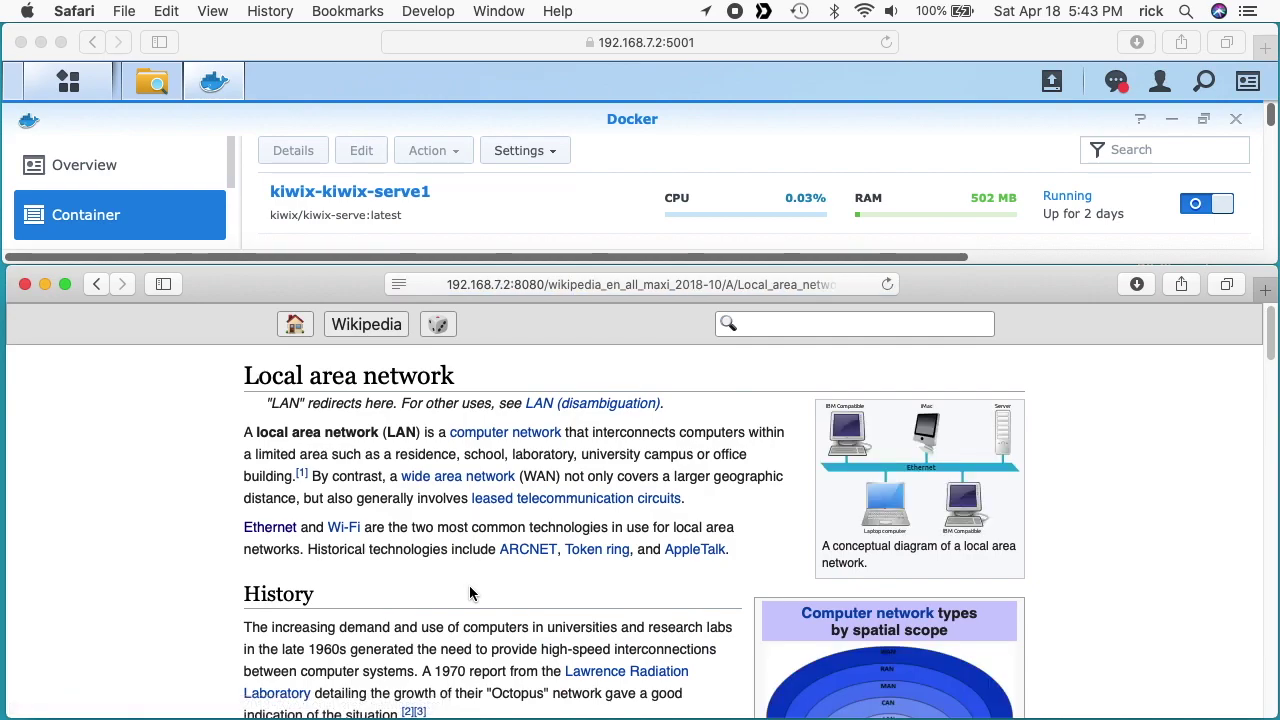
# Step: Open the Physical layer article from the Local area network page and follow its asynchronous serial communication link
pyautogui.scroll(-5, 466, 600)
pyautogui.scroll(-1, 466, 606)
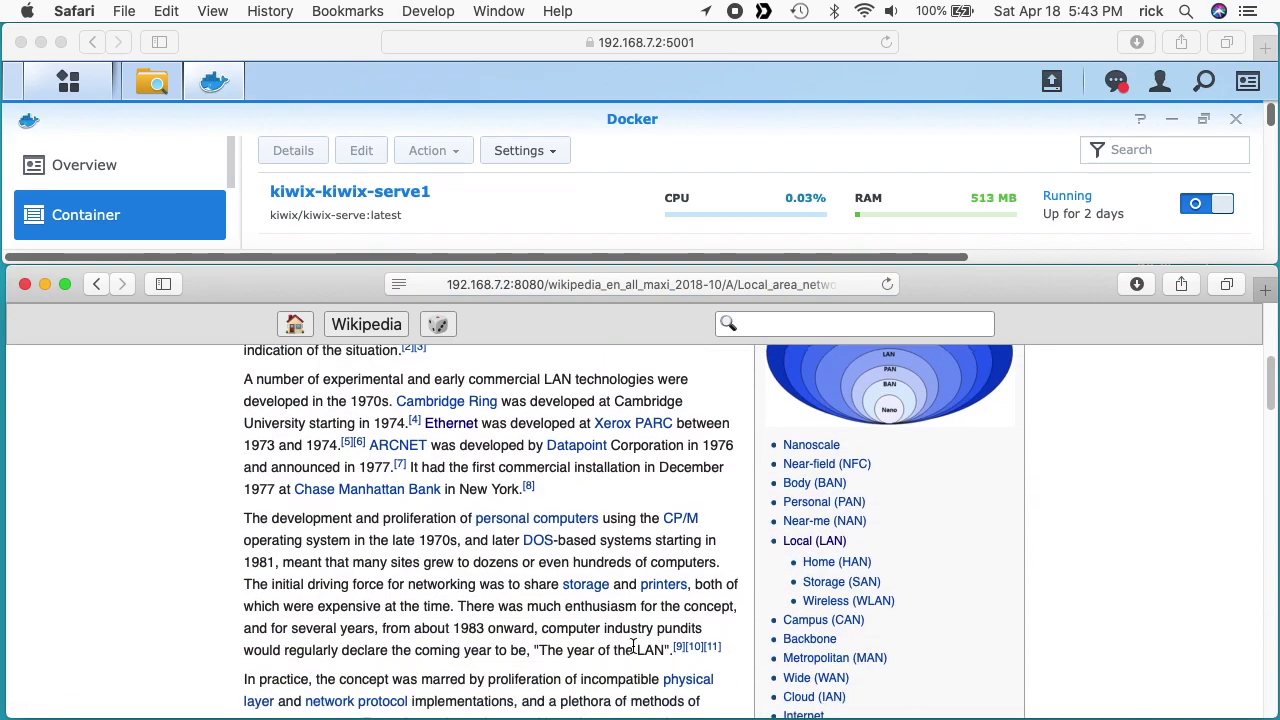
pyautogui.click(686, 683)
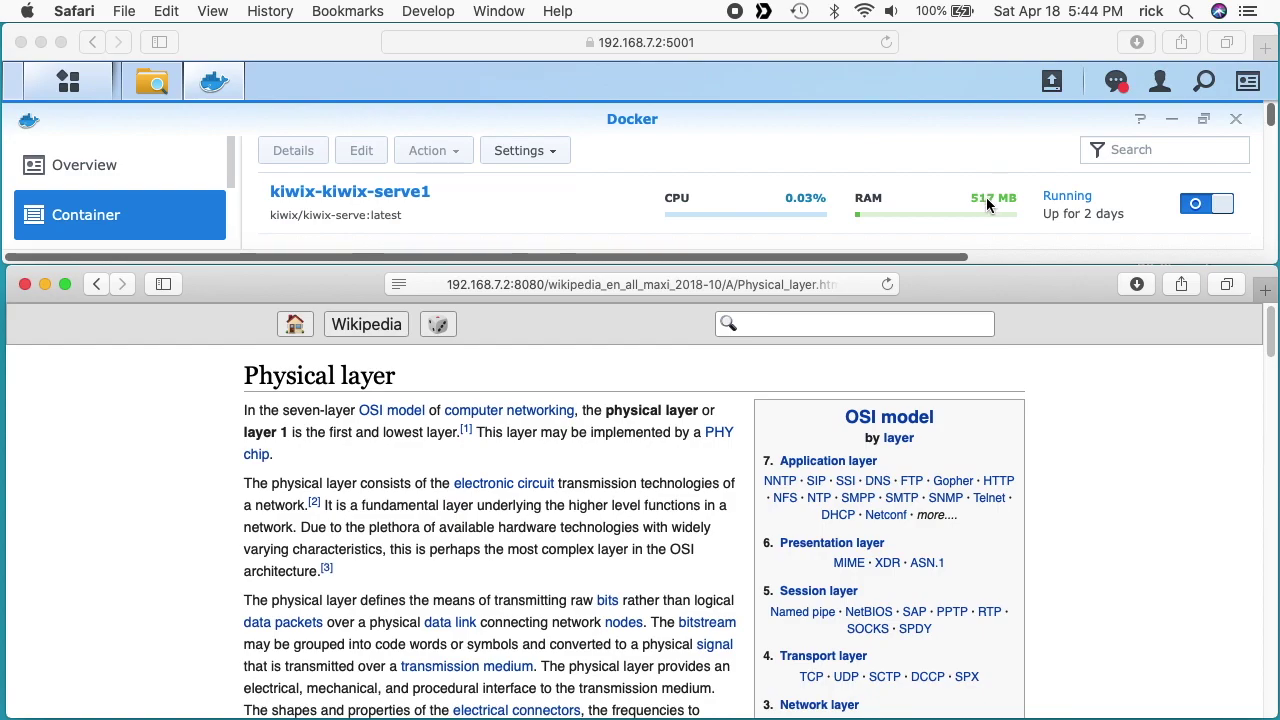
pyautogui.scroll(-10, 540, 515)
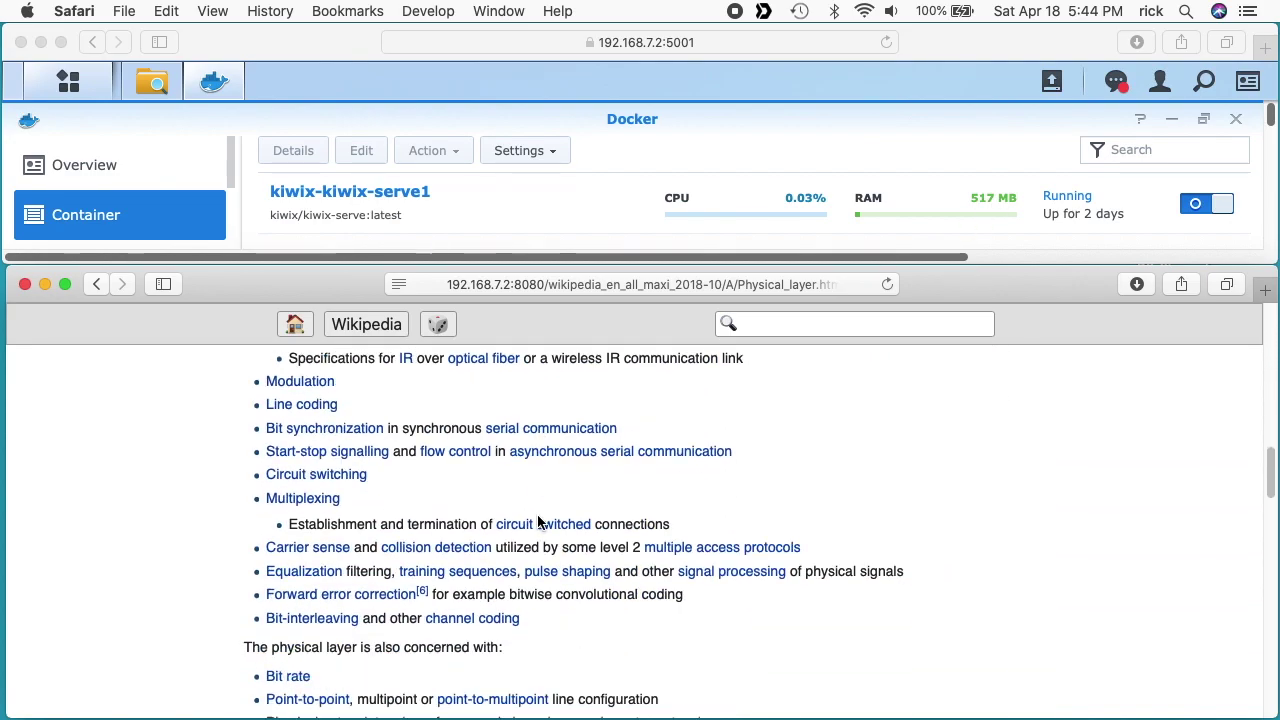
pyautogui.click(583, 458)
# Step: Open the Baudot code article from the asynchronous serial communication page and continue to the Baud article
pyautogui.scroll(-5, 545, 500)
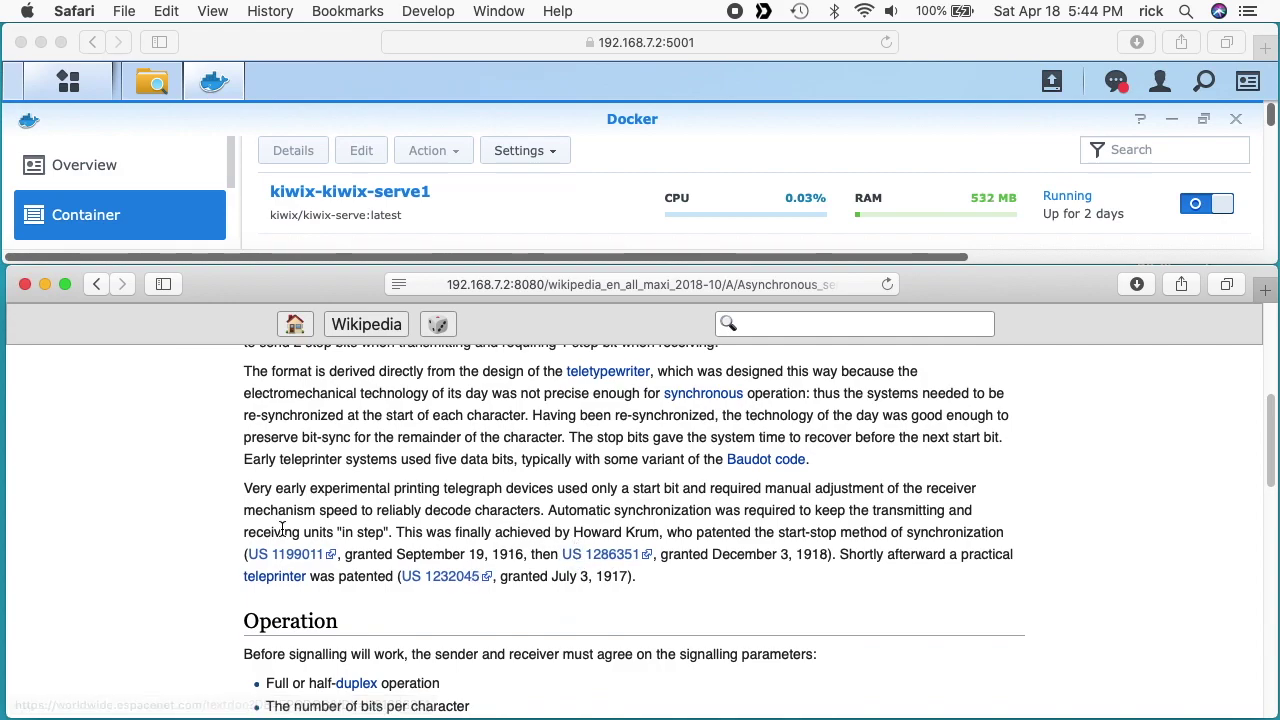
pyautogui.click(782, 459)
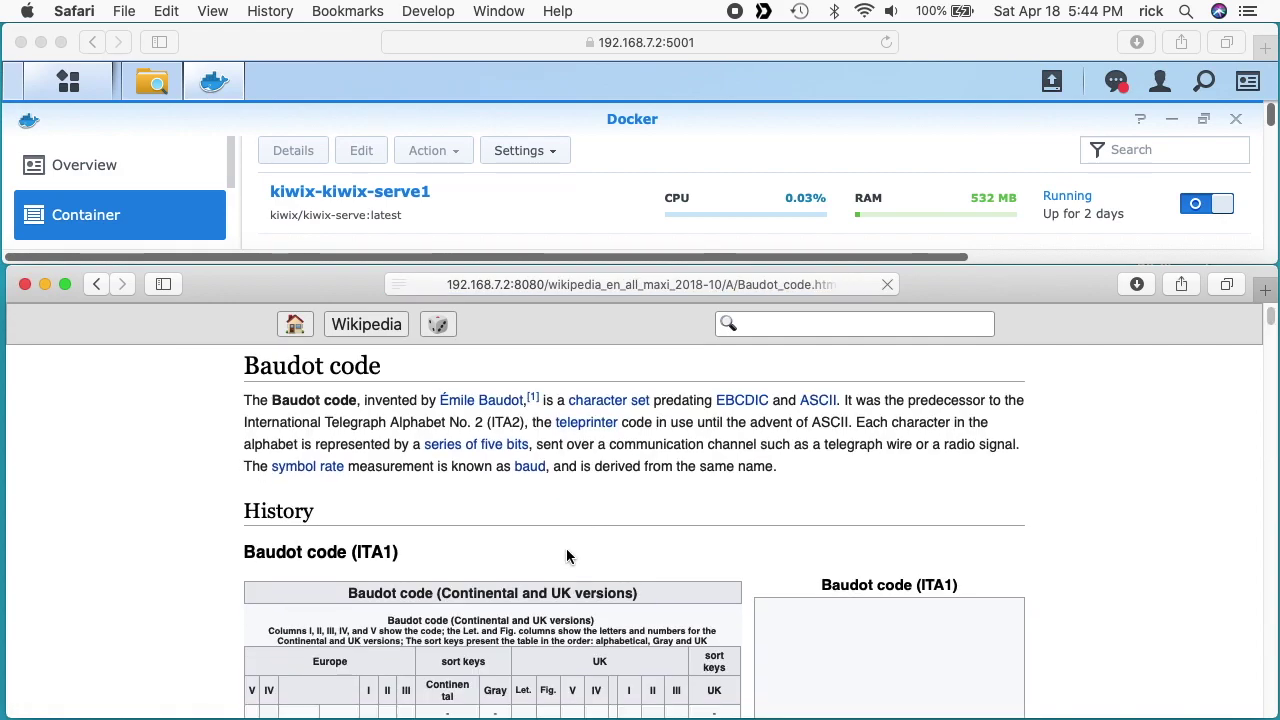
pyautogui.scroll(-3, 566, 540)
pyautogui.click(529, 379)
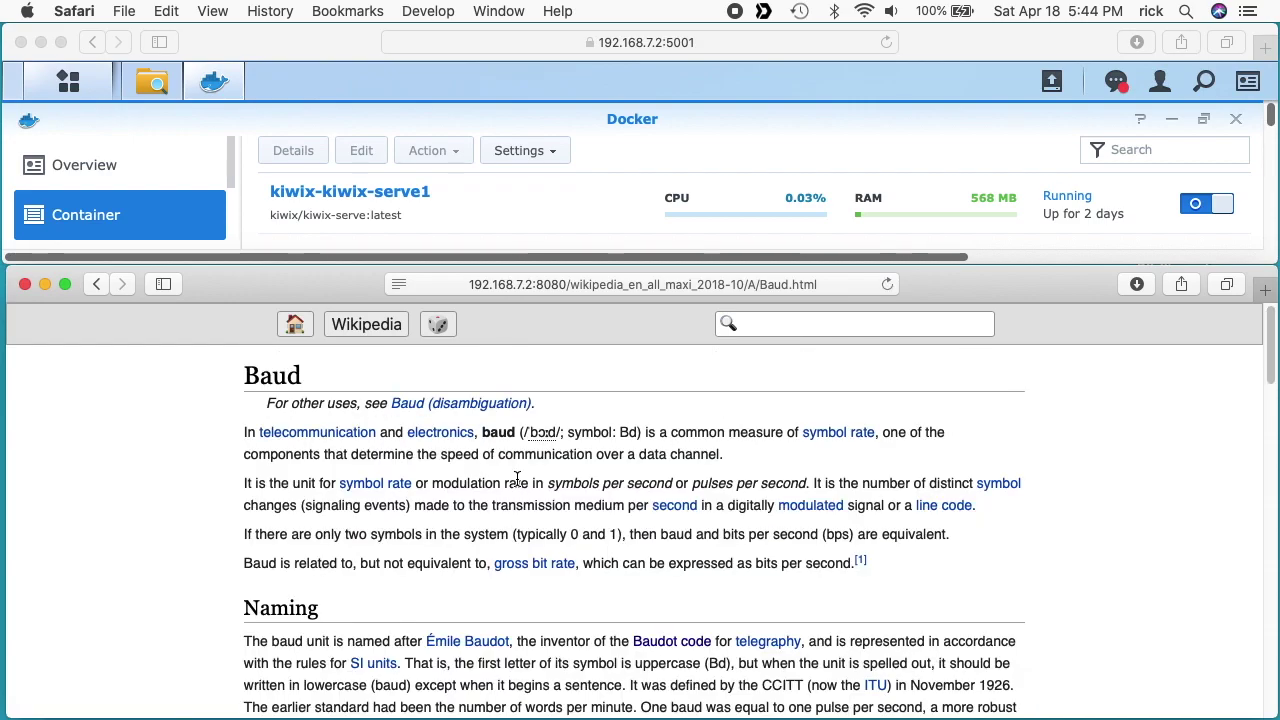
# Step: Follow the gross bit rate link in the Baud article, and from the bit rate page open the Serial communication article
pyautogui.click(540, 563)
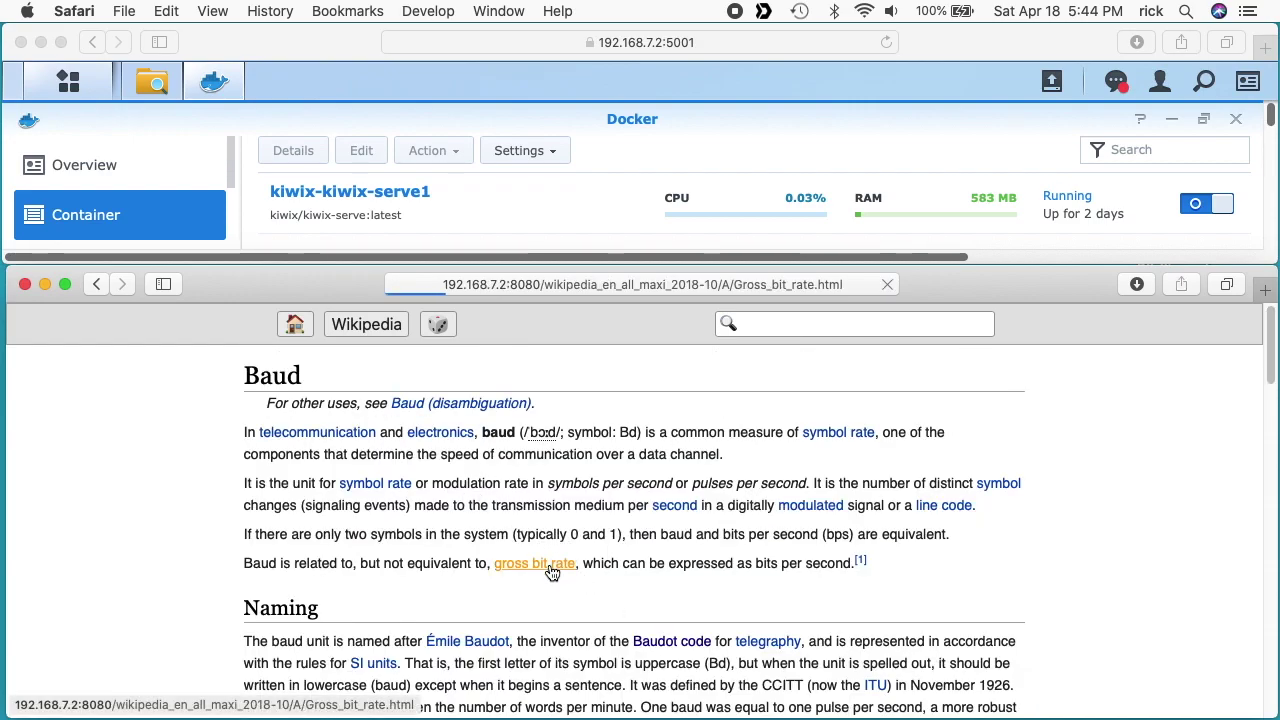
pyautogui.scroll(-5, 530, 575)
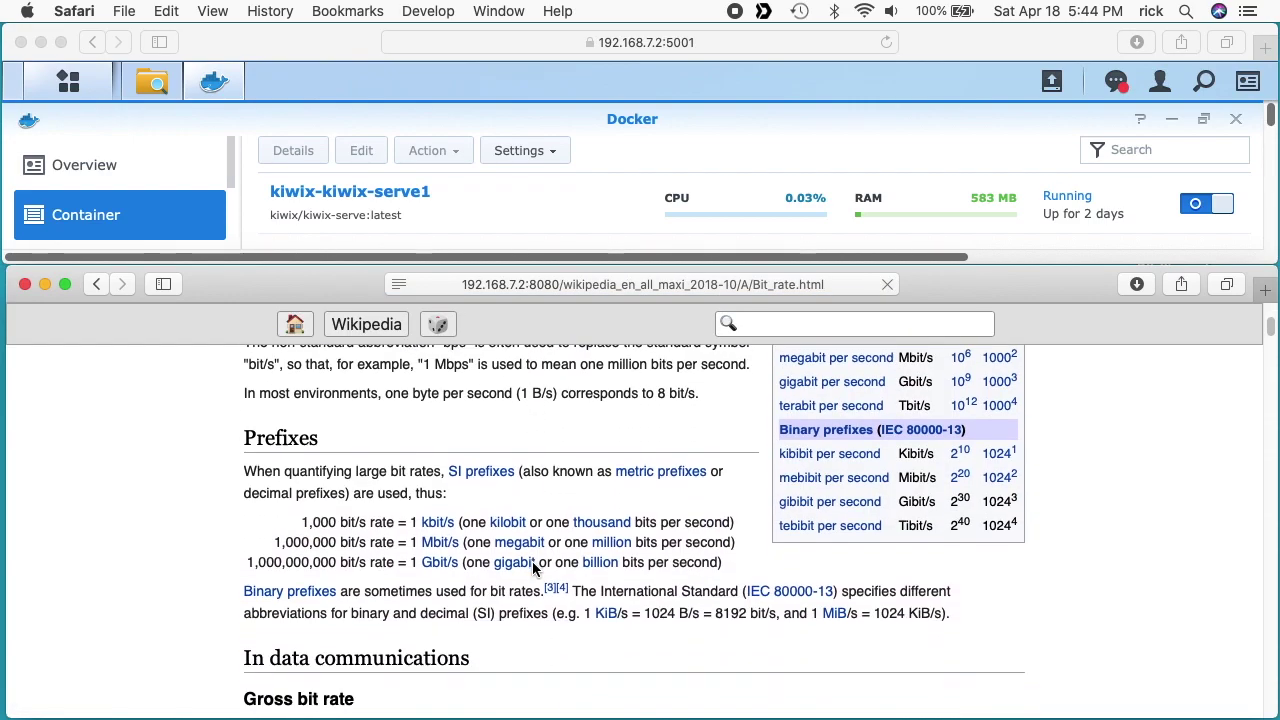
pyautogui.scroll(-5, 508, 582)
pyautogui.click(419, 562)
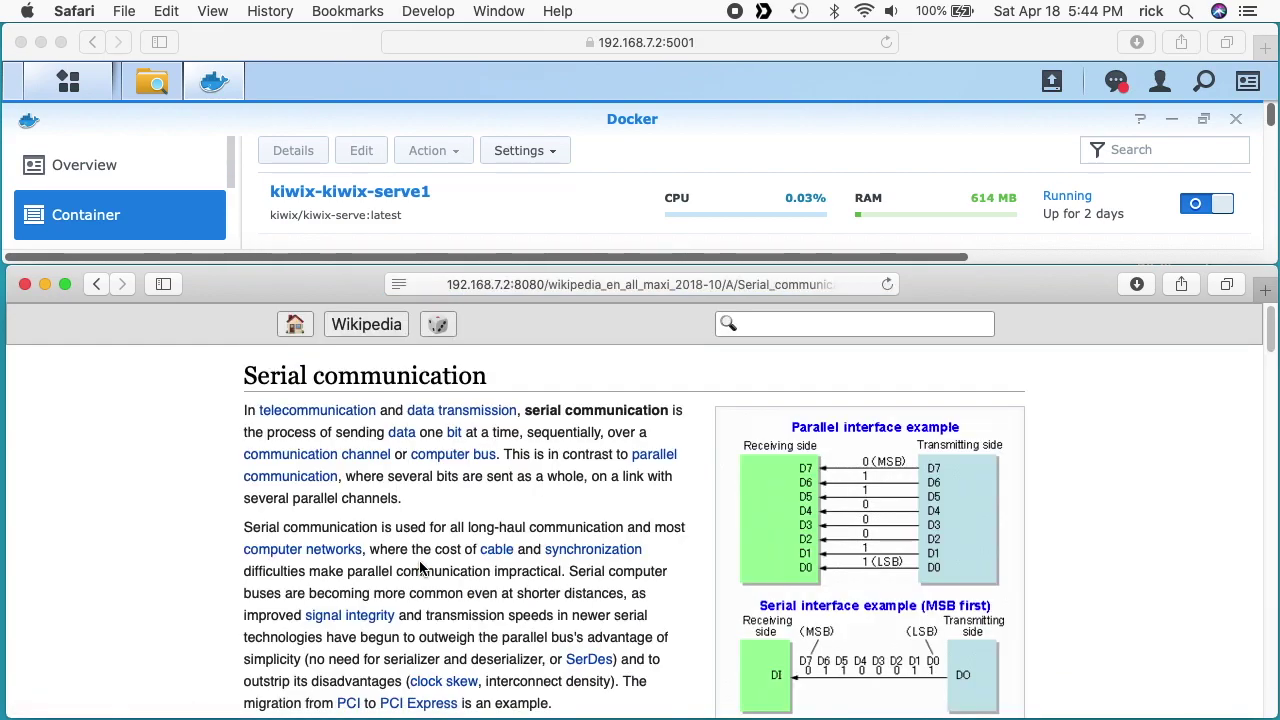
# Step: Open the Synchronization article from the Serial communication page and follow the simultaneity link in its Physics entry
pyautogui.click(565, 552)
pyautogui.scroll(-15, 489, 617)
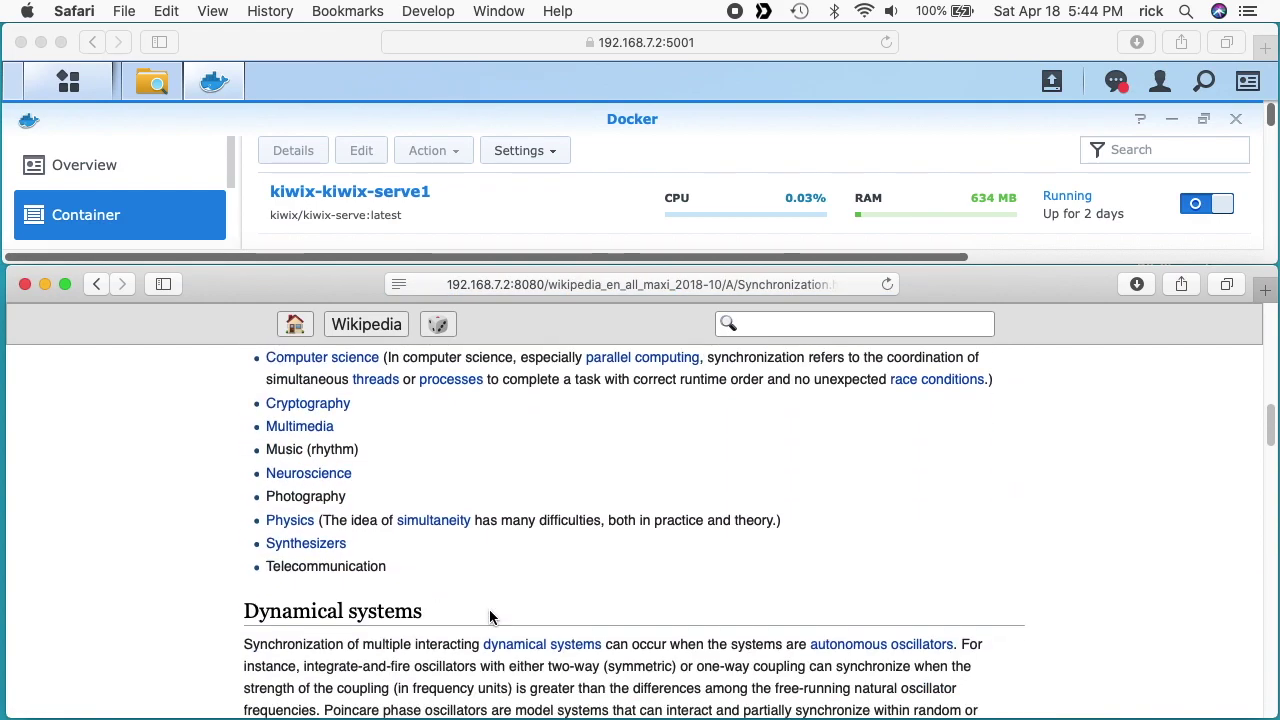
pyautogui.click(432, 520)
# Step: Open the Latin article from the Simultaneity page and follow its link to grammatical voices
pyautogui.scroll(-2, 429, 587)
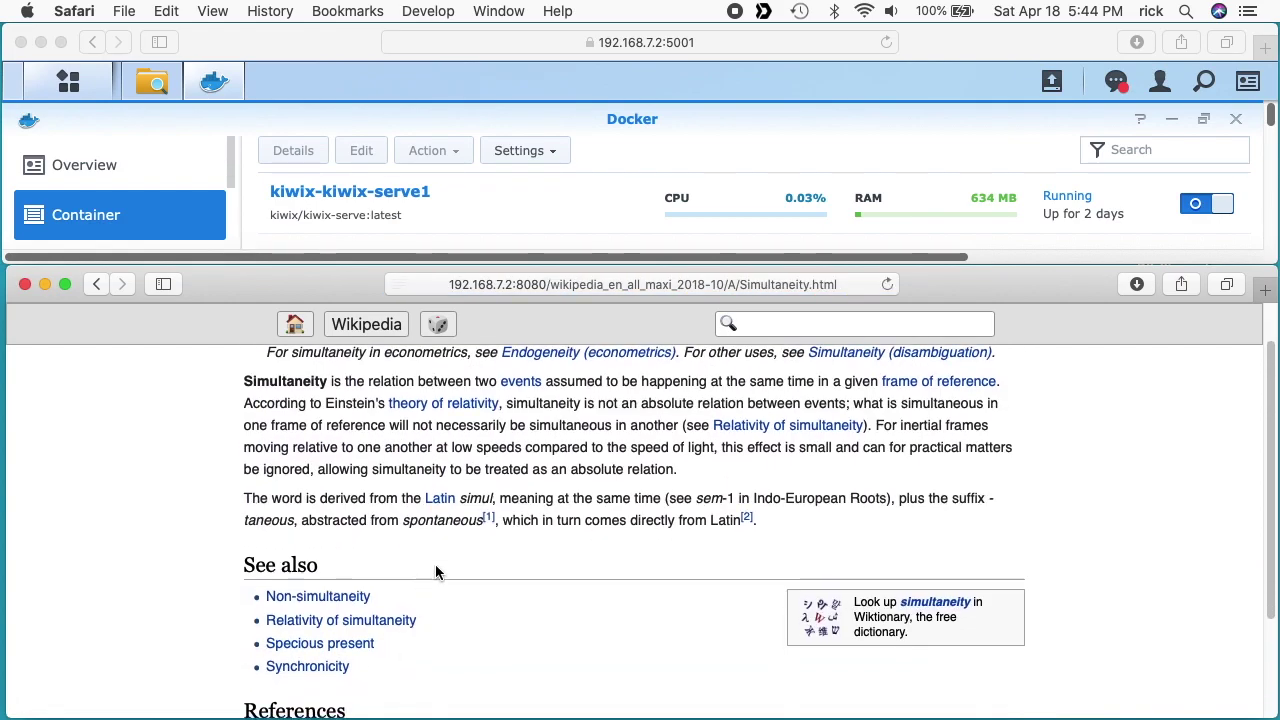
pyautogui.click(446, 504)
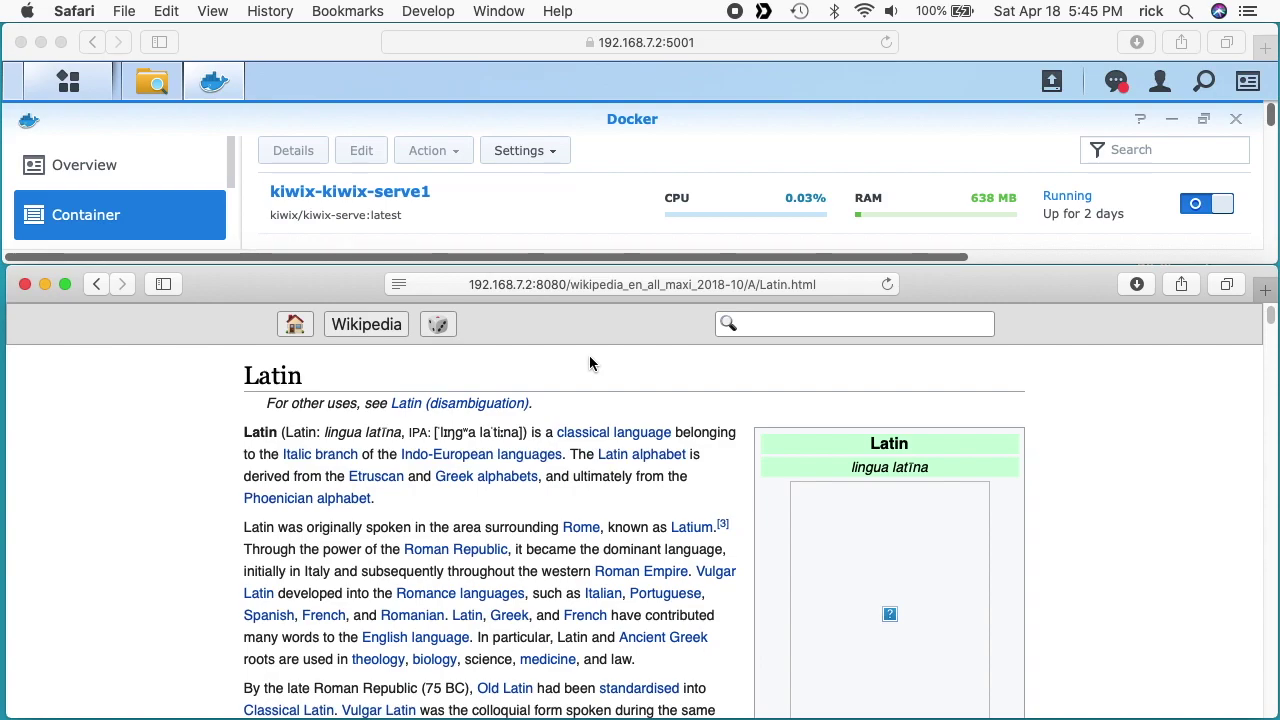
pyautogui.scroll(-3, 562, 540)
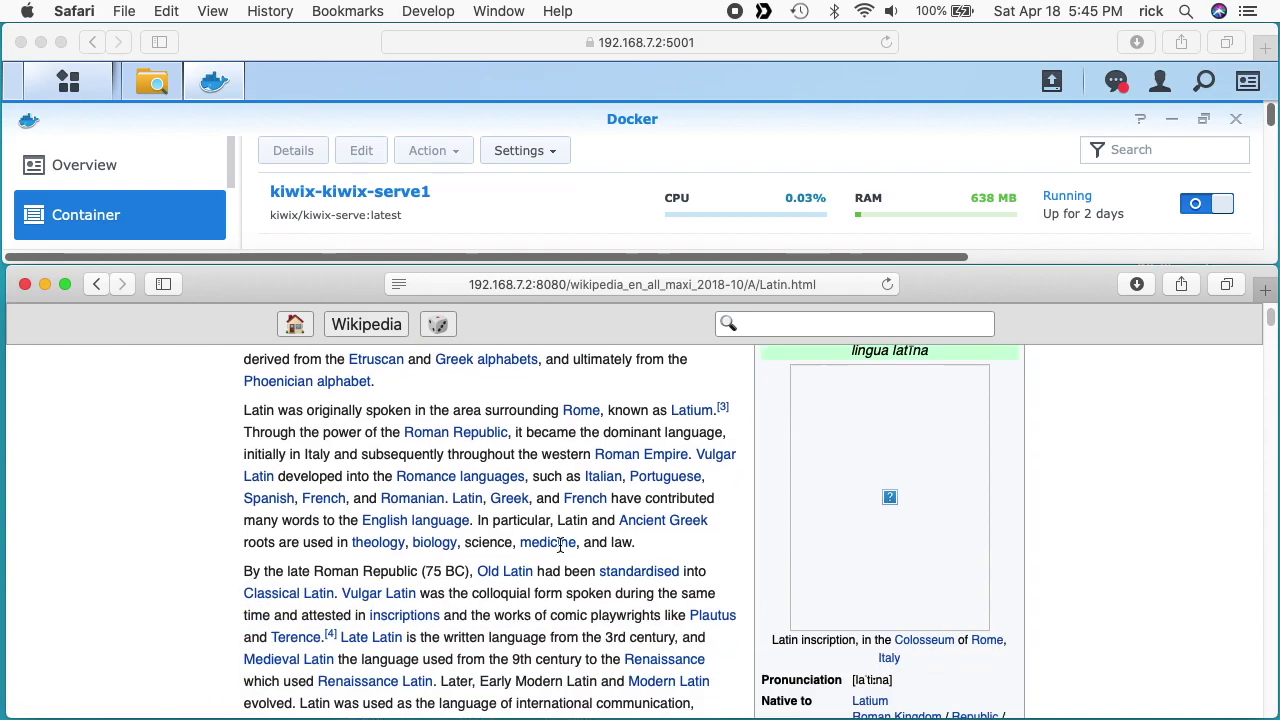
pyautogui.scroll(-5, 560, 545)
pyautogui.click(514, 555)
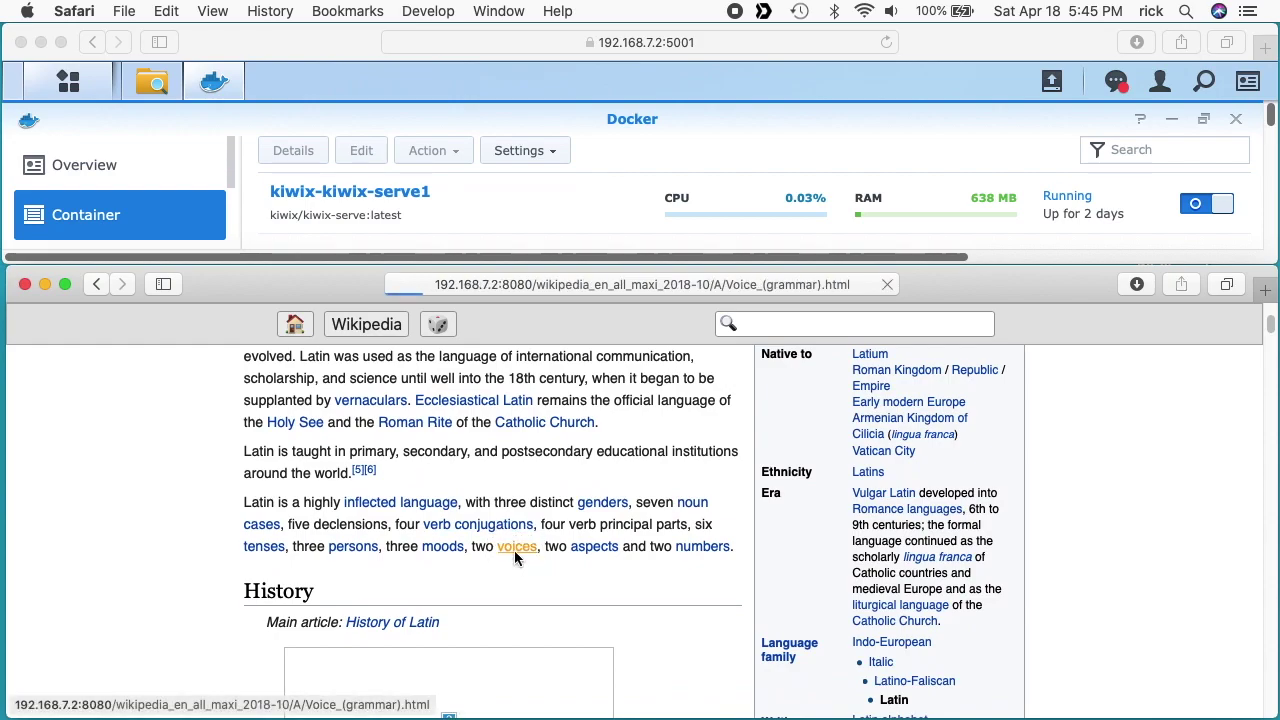
# Step: Open the English passive voice article from the grammatical voice page and follow its prepositional phrase link
pyautogui.scroll(-10, 590, 549)
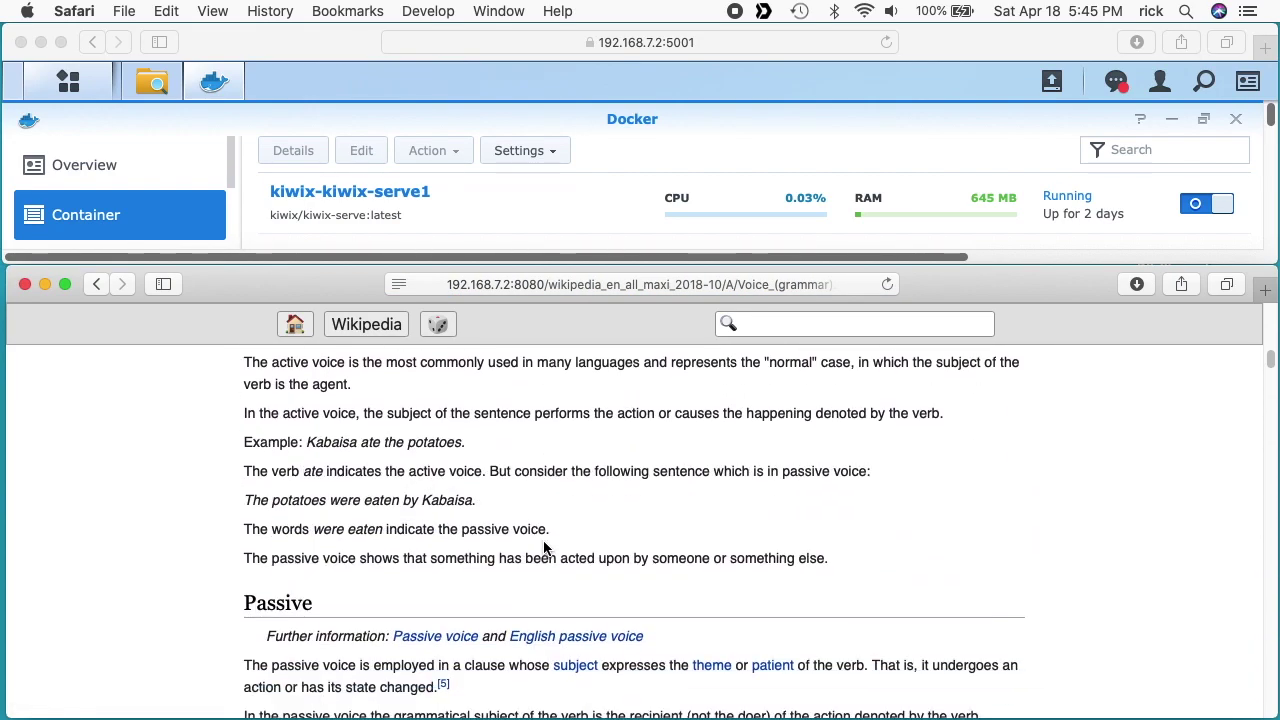
pyautogui.click(586, 637)
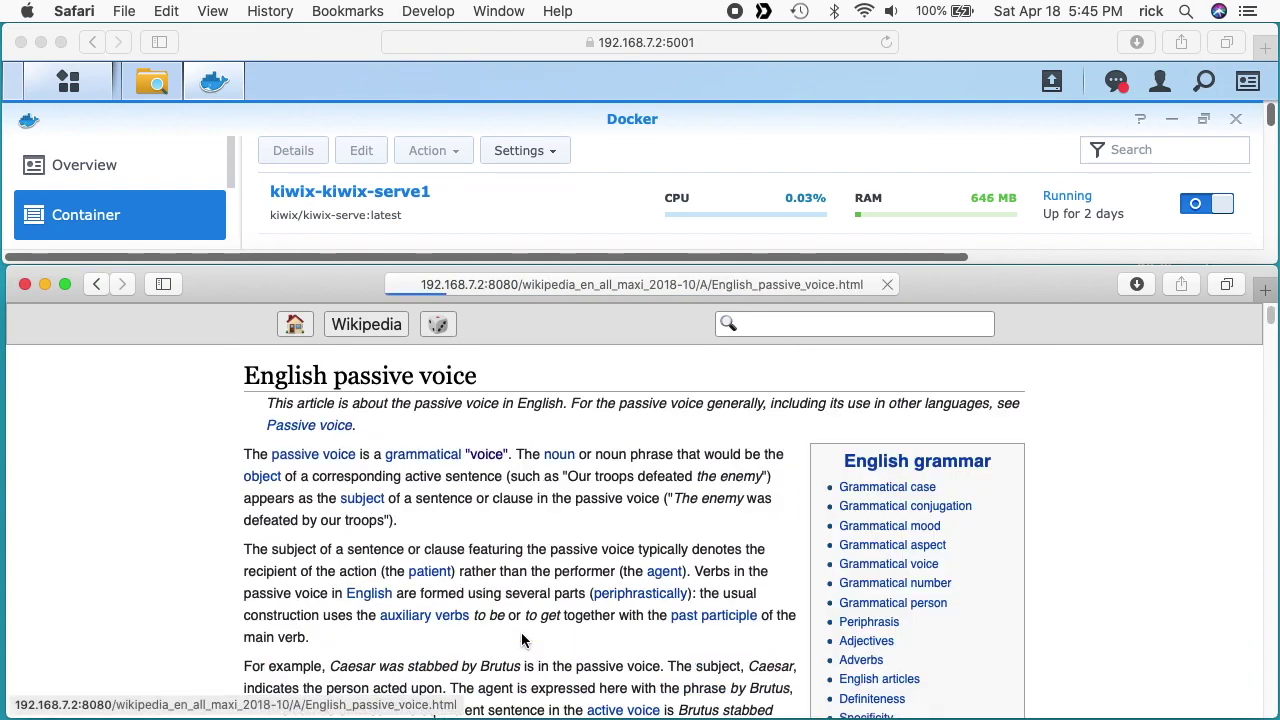
pyautogui.scroll(-10, 520, 645)
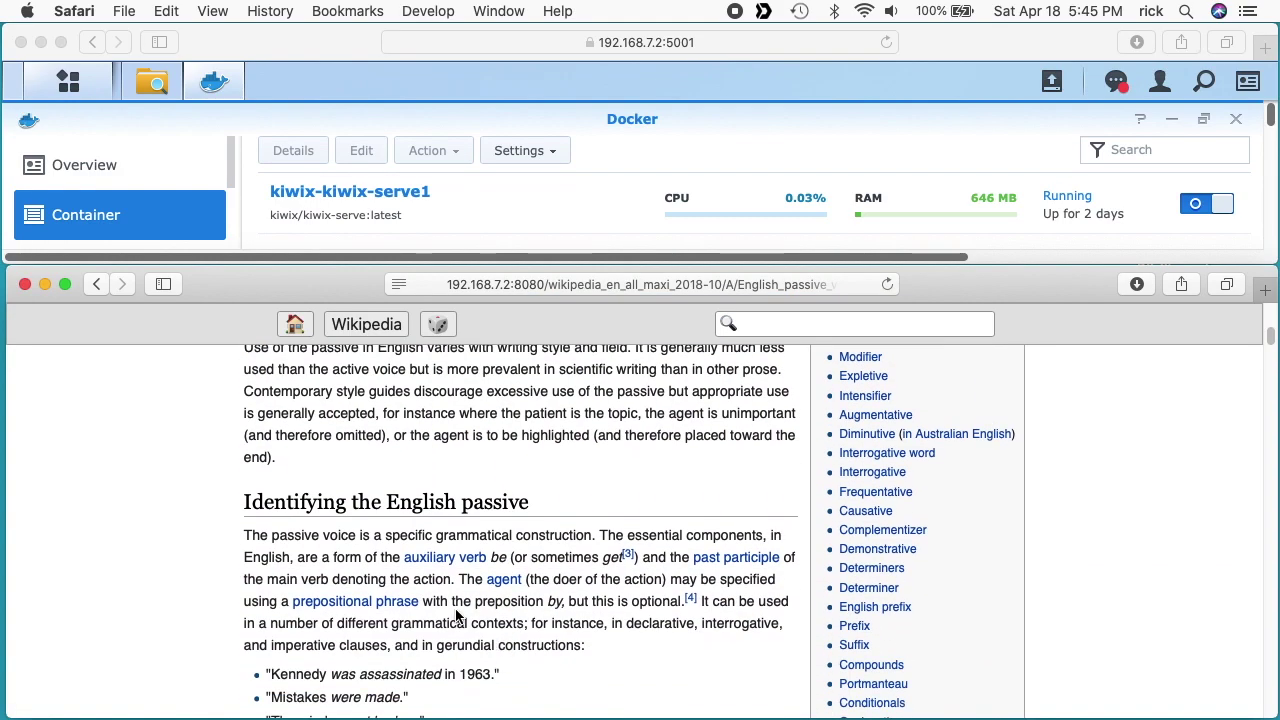
pyautogui.click(372, 602)
# Step: Open the Preposition and postposition article from the adpositional phrase page and jump to its classification by position section
pyautogui.scroll(-3, 694, 640)
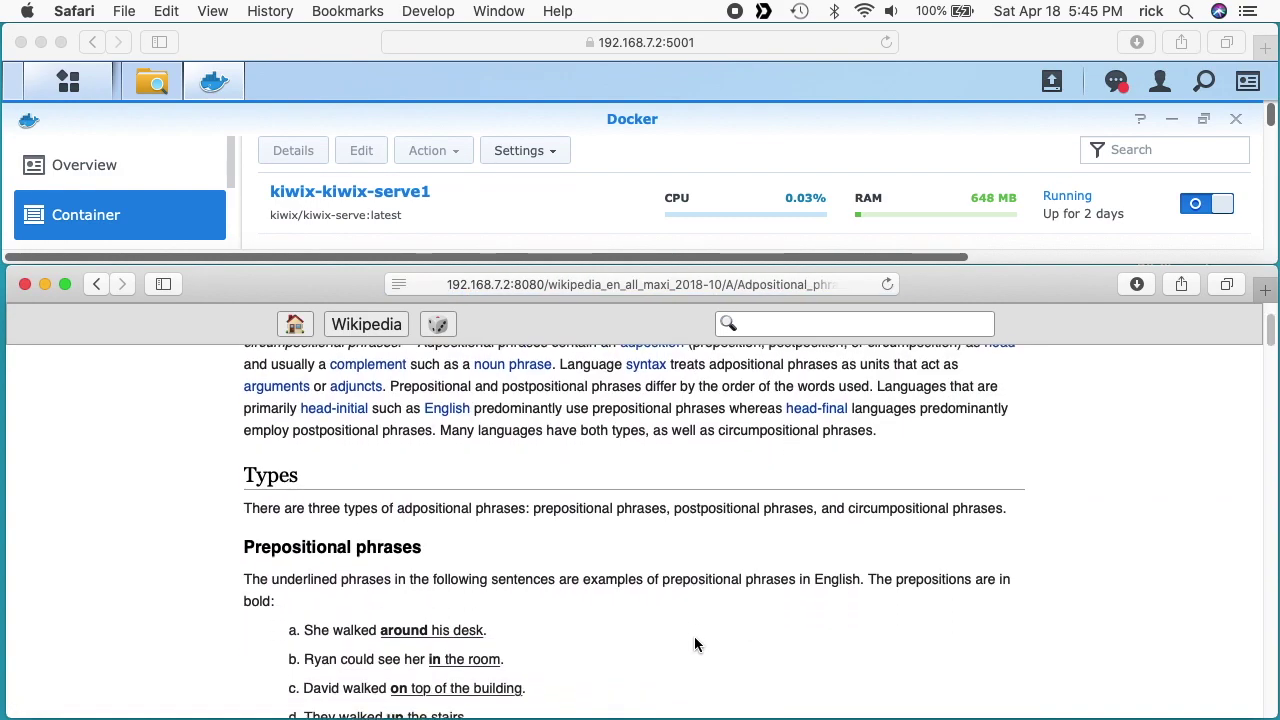
pyautogui.scroll(-6, 694, 636)
pyautogui.click(463, 409)
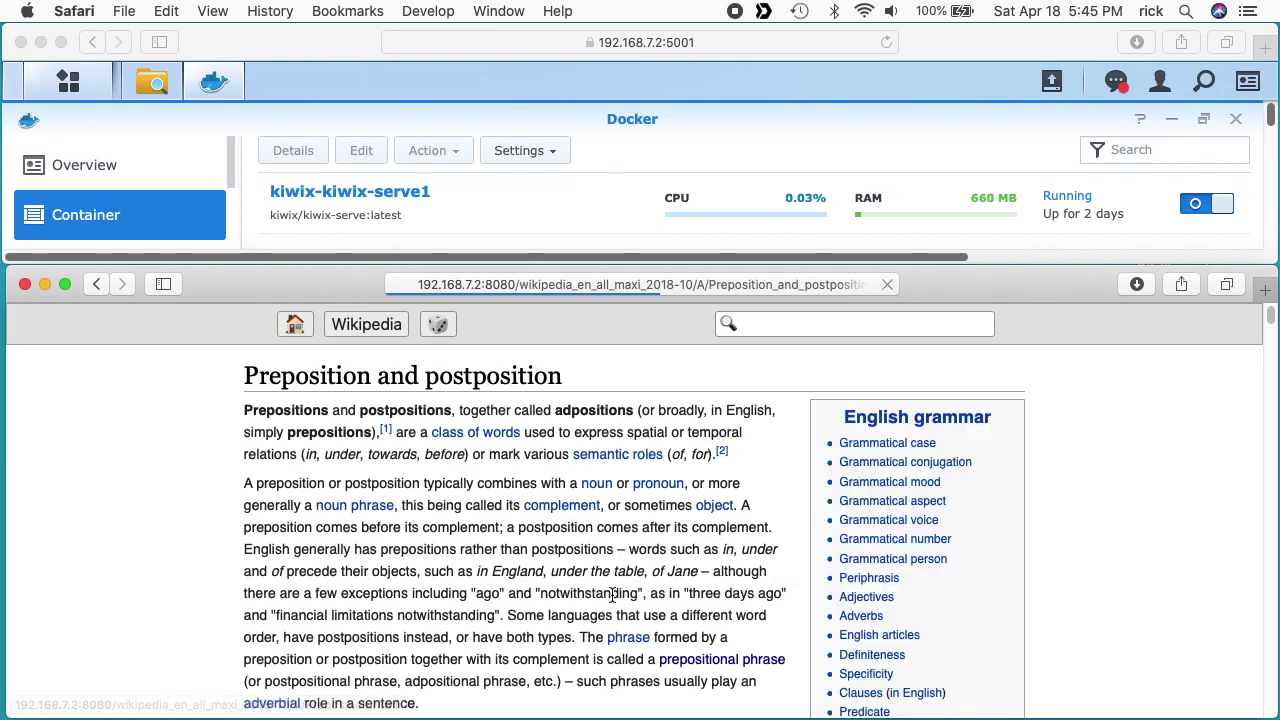
pyautogui.scroll(-4, 611, 593)
pyautogui.click(554, 438)
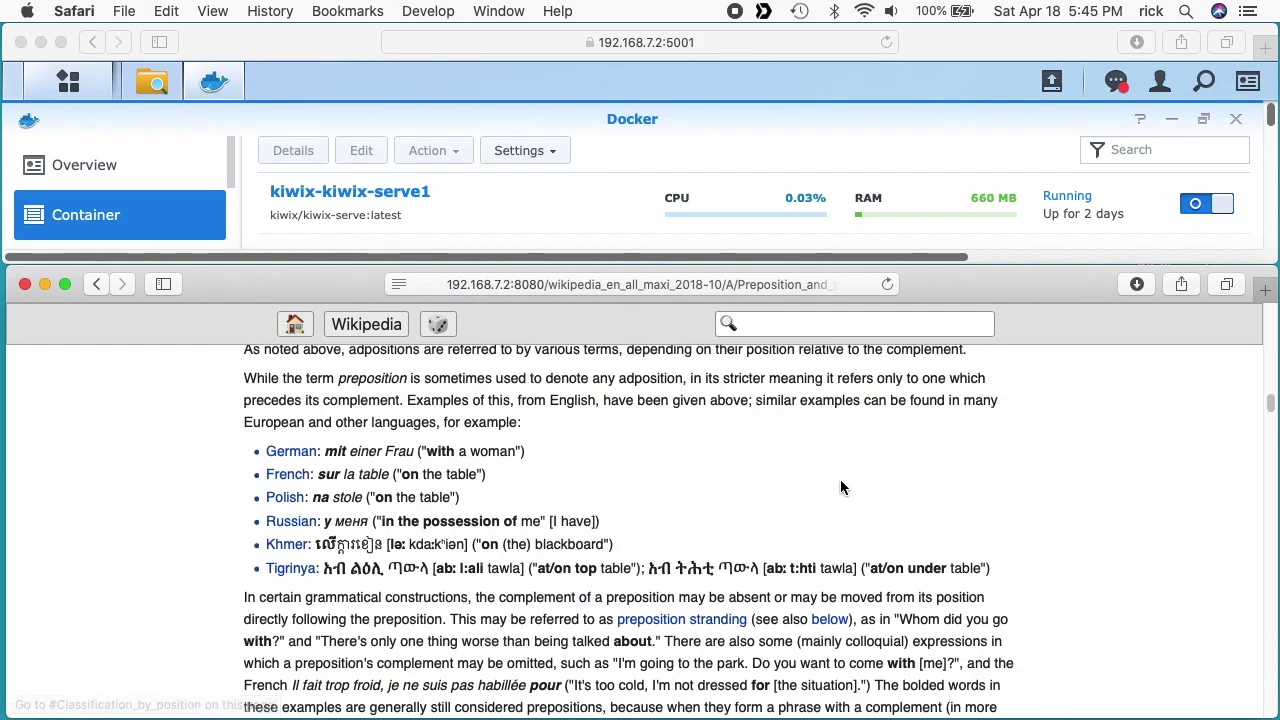
# Step: Follow the "verbs that precede their objects" link and look over the introduction of the Subject–verb–object article
pyautogui.scroll(-5, 636, 552)
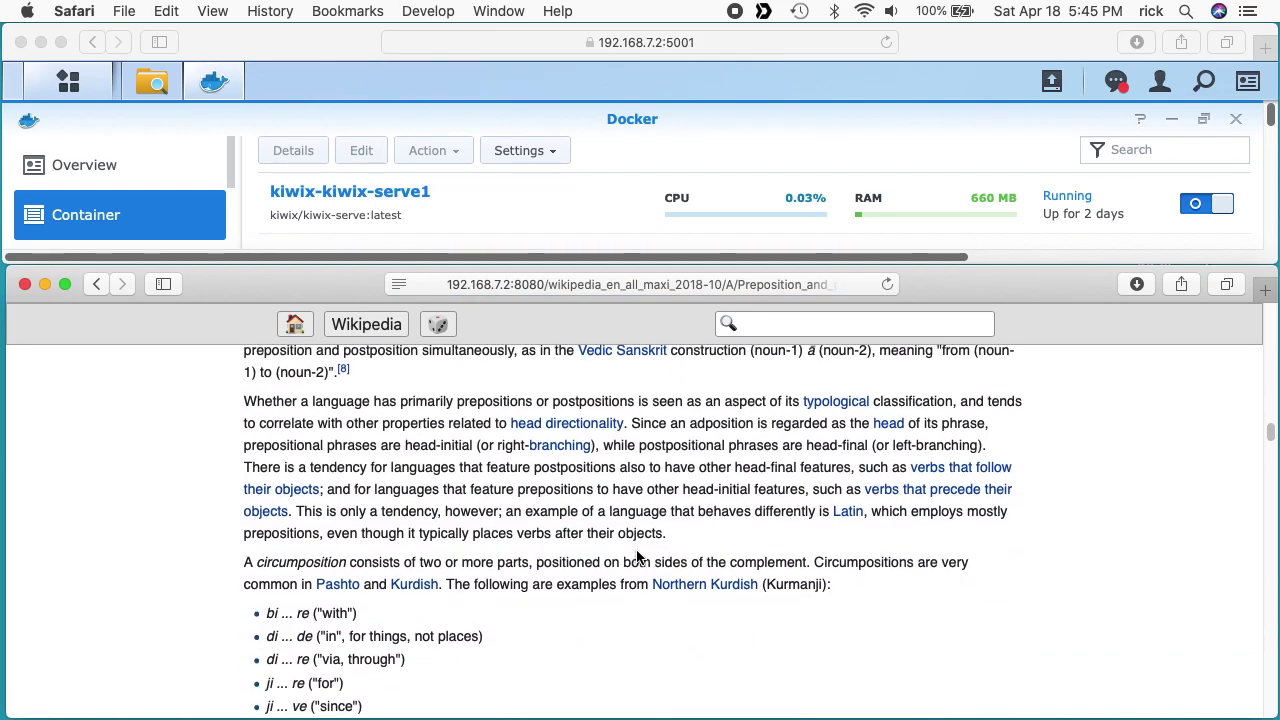
pyautogui.click(940, 490)
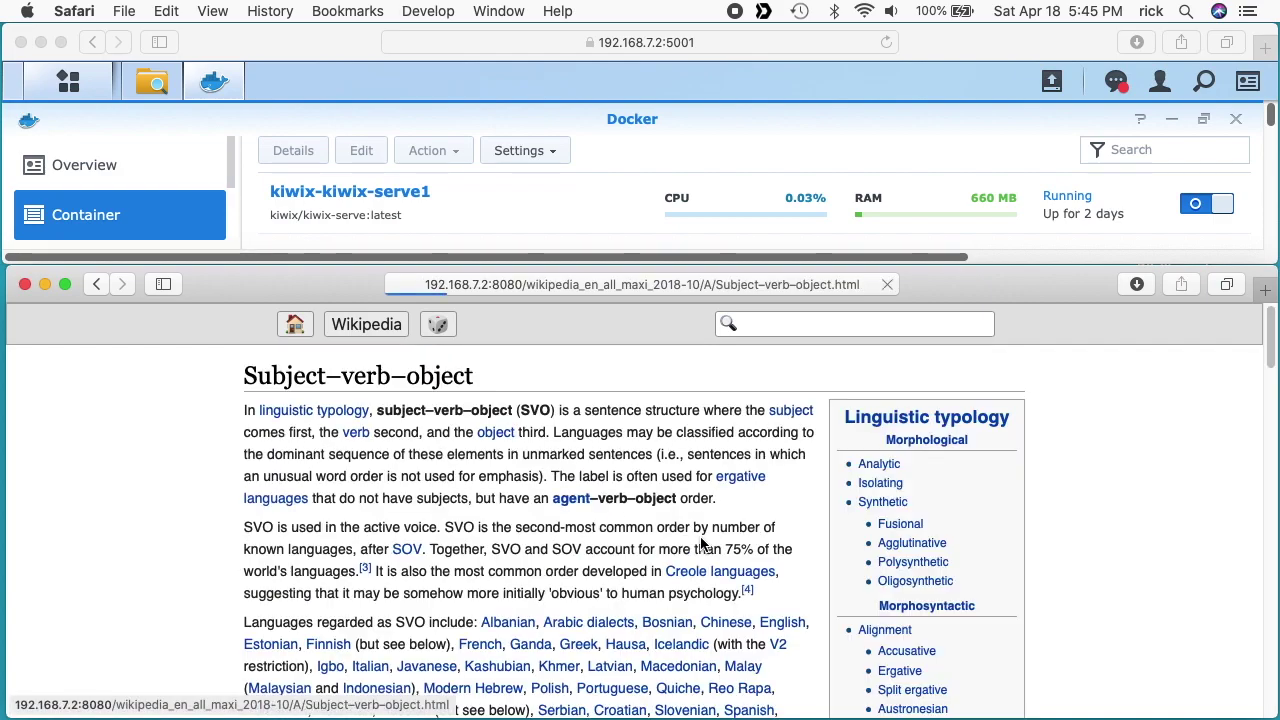
pyautogui.scroll(-1, 611, 531)
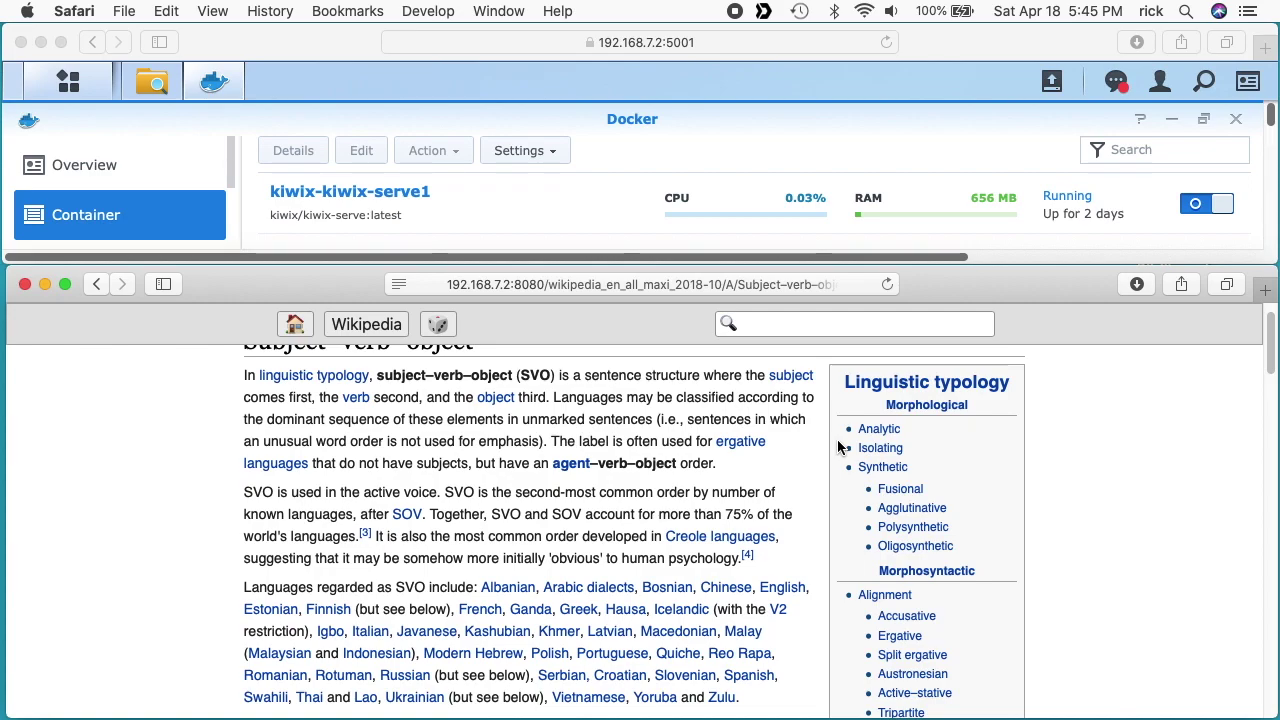
pyautogui.scroll(1, 838, 441)
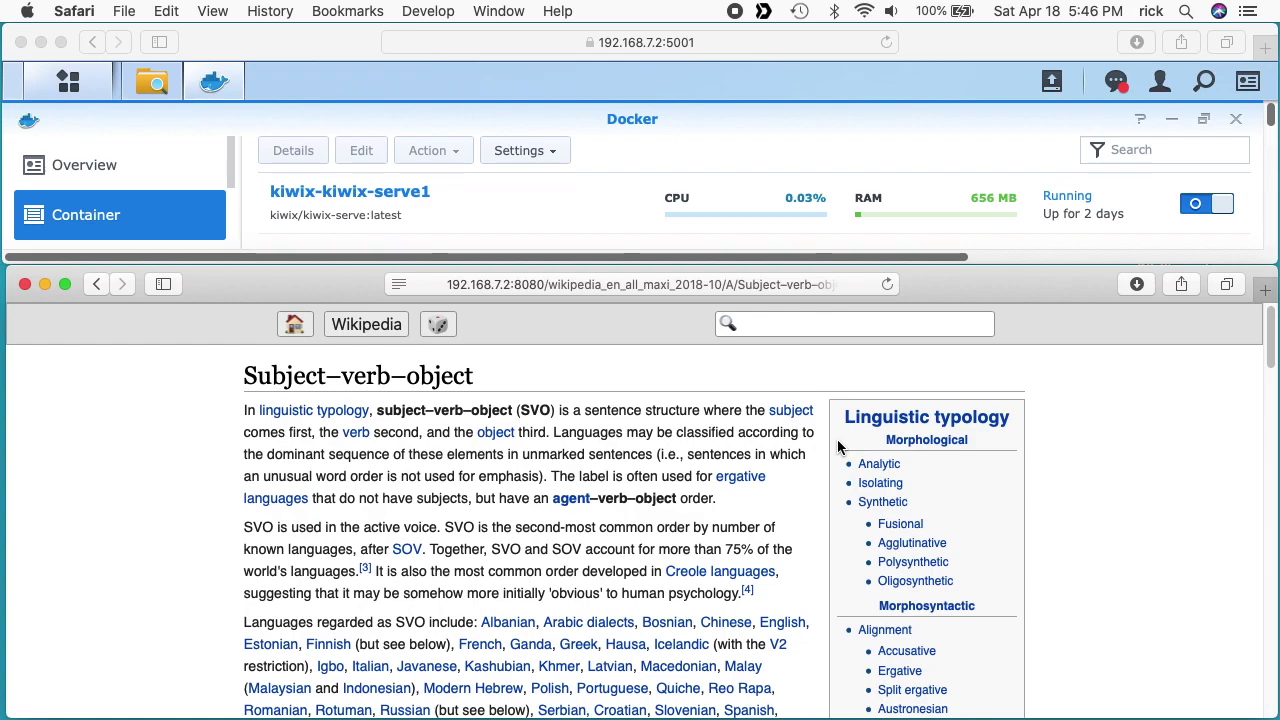